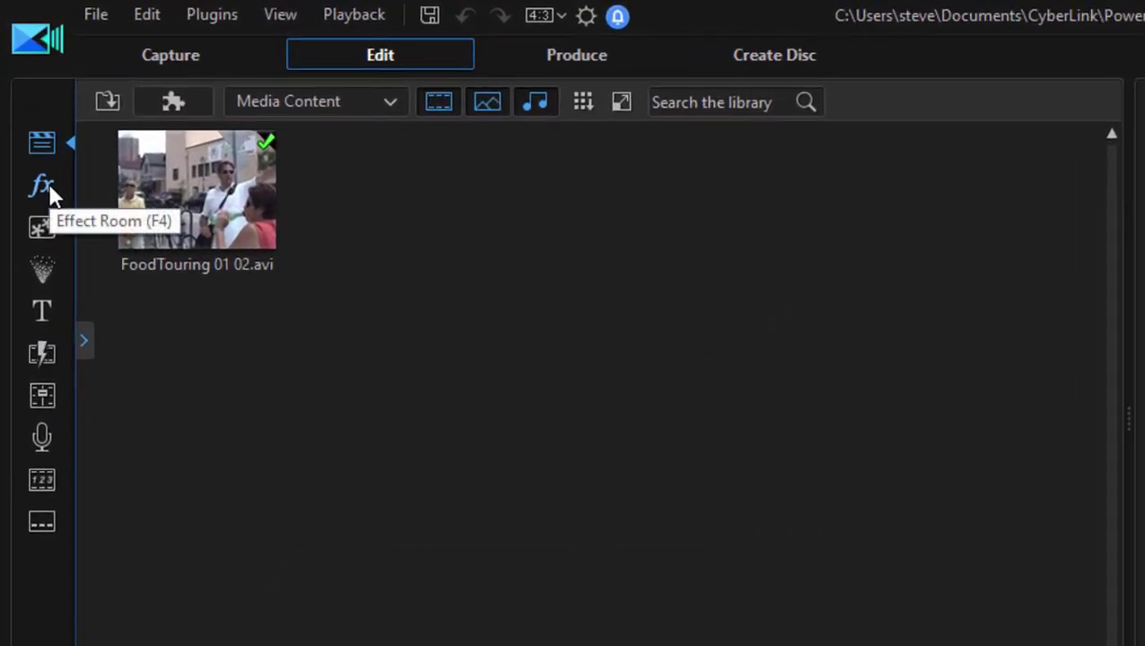
Drag the Mosaic effect from the video effects library onto the effect track over the FoodTouring clip
{"action": "left_click", "coordinate": [49, 189]}
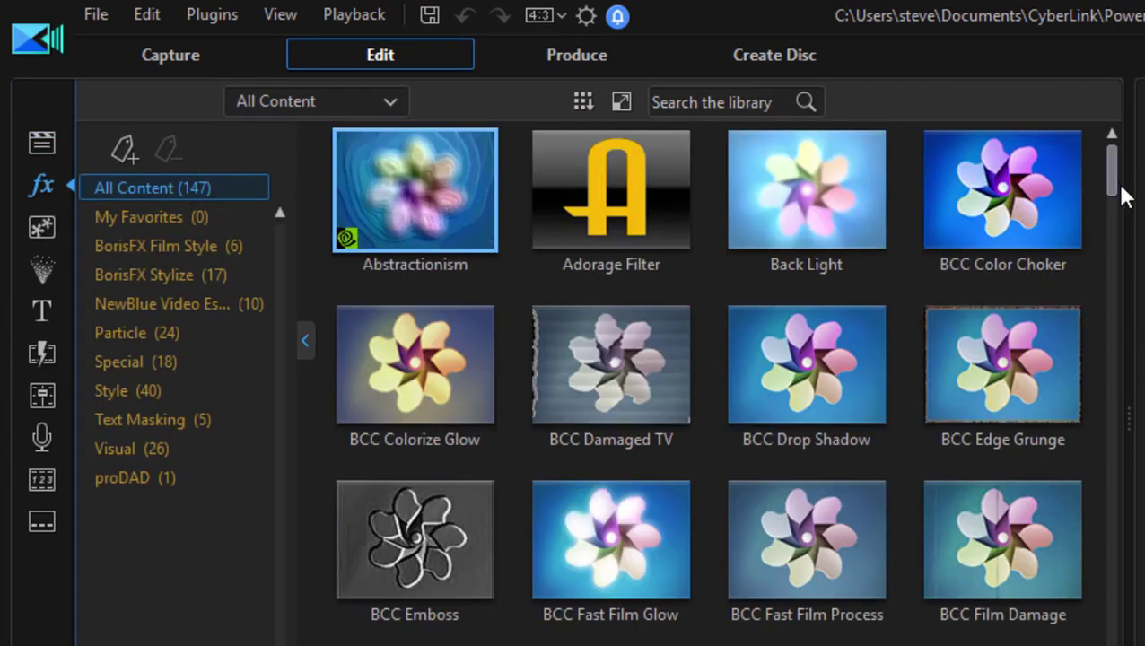
{"action": "left_click_drag", "start_coordinate": [1114, 175], "coordinate": [1132, 357]}
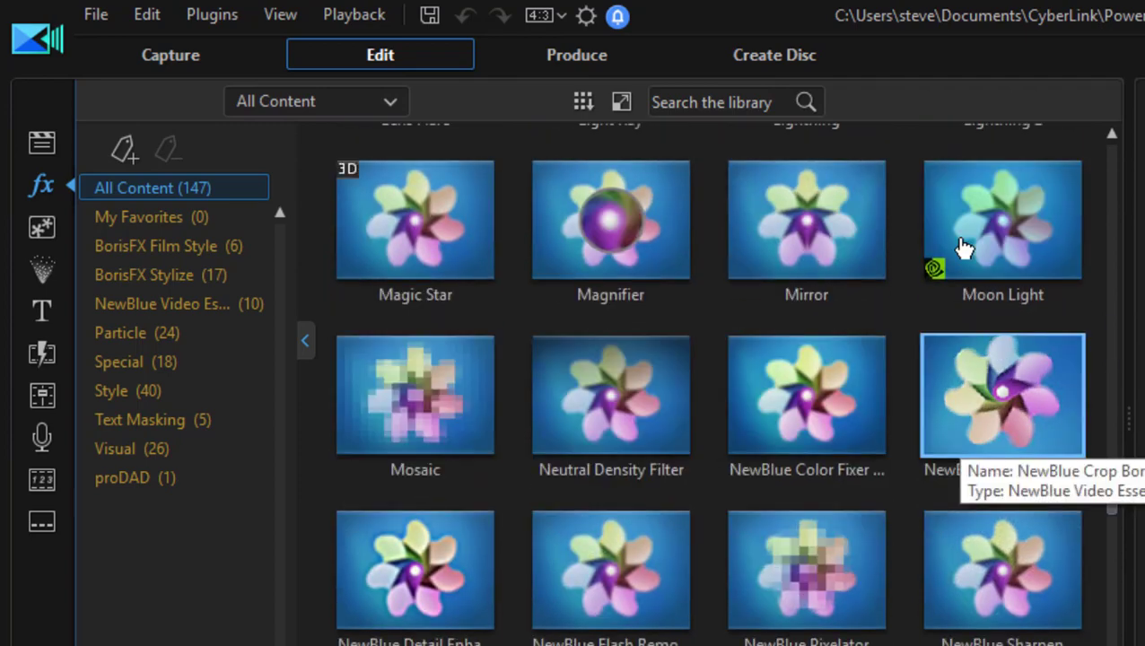
{"action": "left_click", "coordinate": [447, 388]}
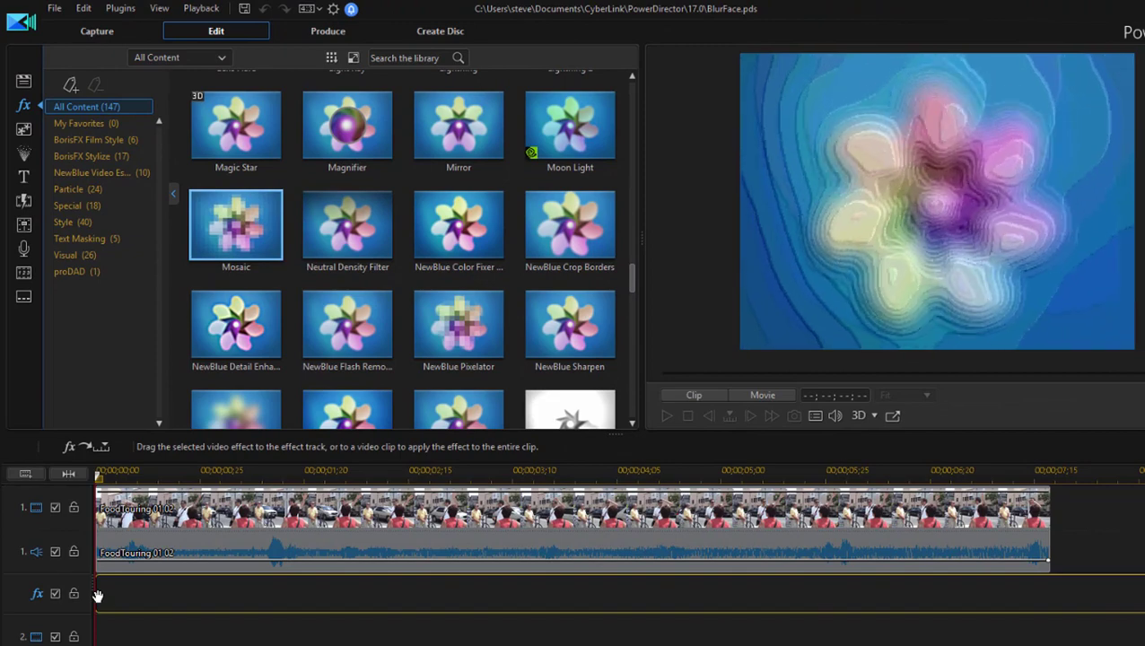
{"action": "left_click_drag", "start_coordinate": [251, 234], "coordinate": [126, 594]}
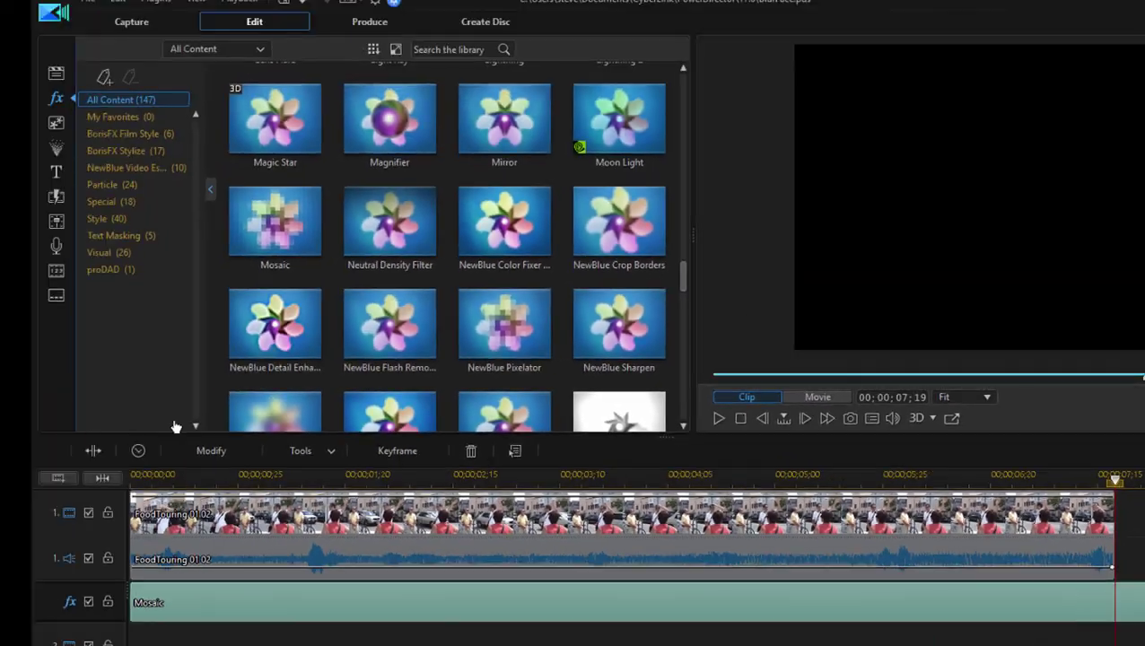
Trim the Mosaic effect to end with the clip and move the playhead to about 2 seconds
{"action": "left_click", "coordinate": [93, 451]}
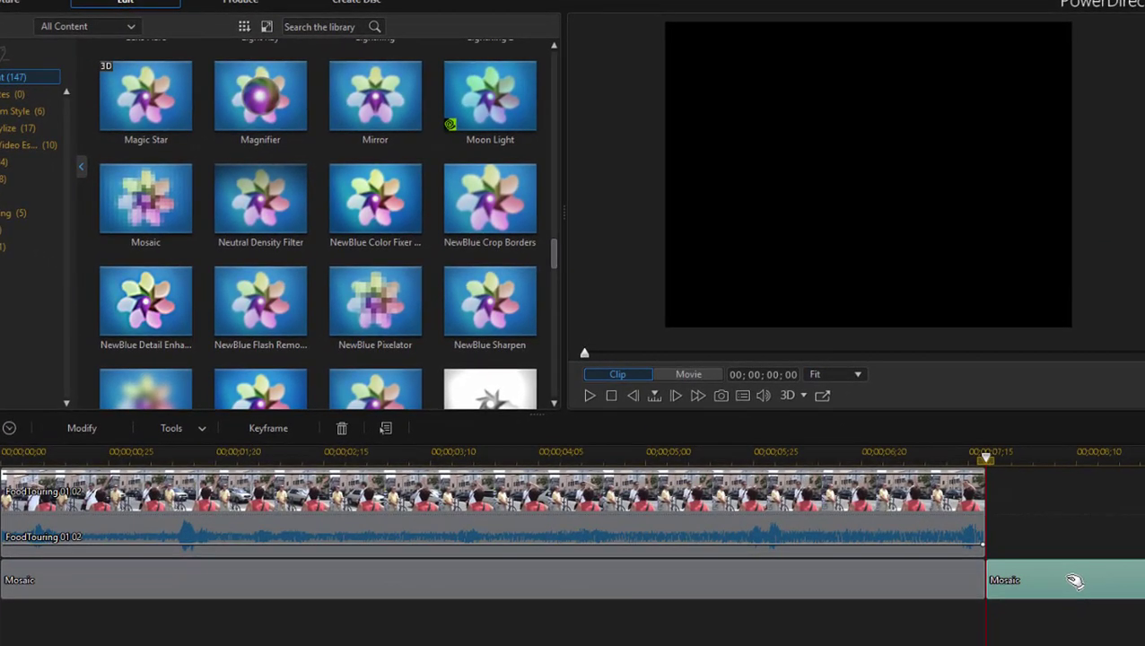
{"action": "key", "text": "Delete"}
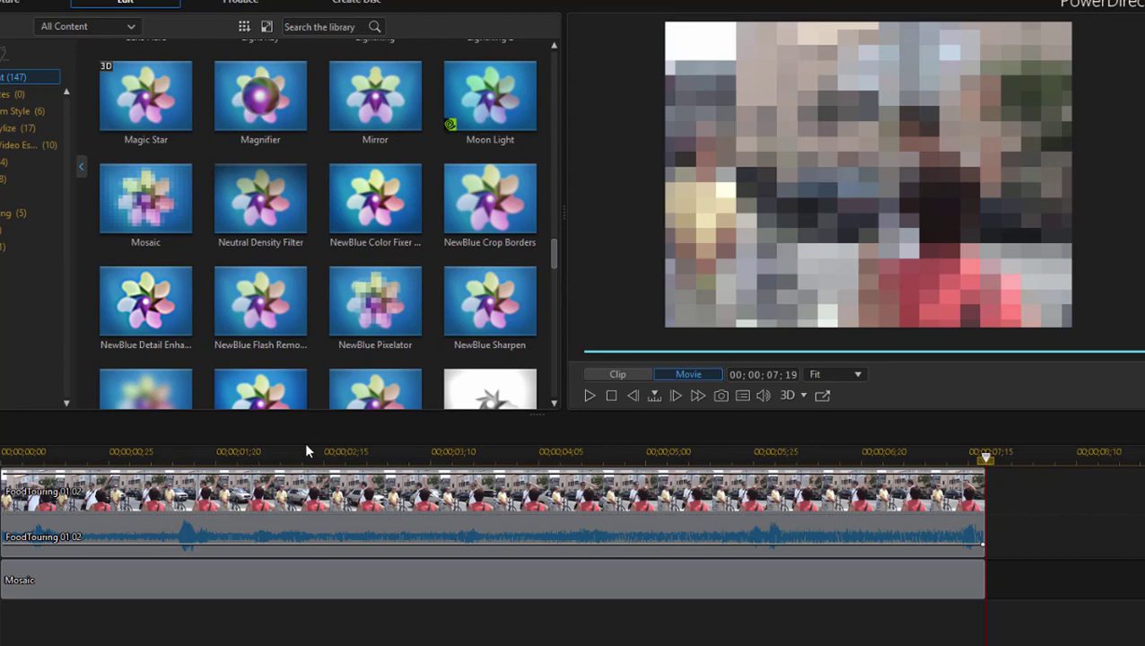
{"action": "left_click", "coordinate": [305, 450]}
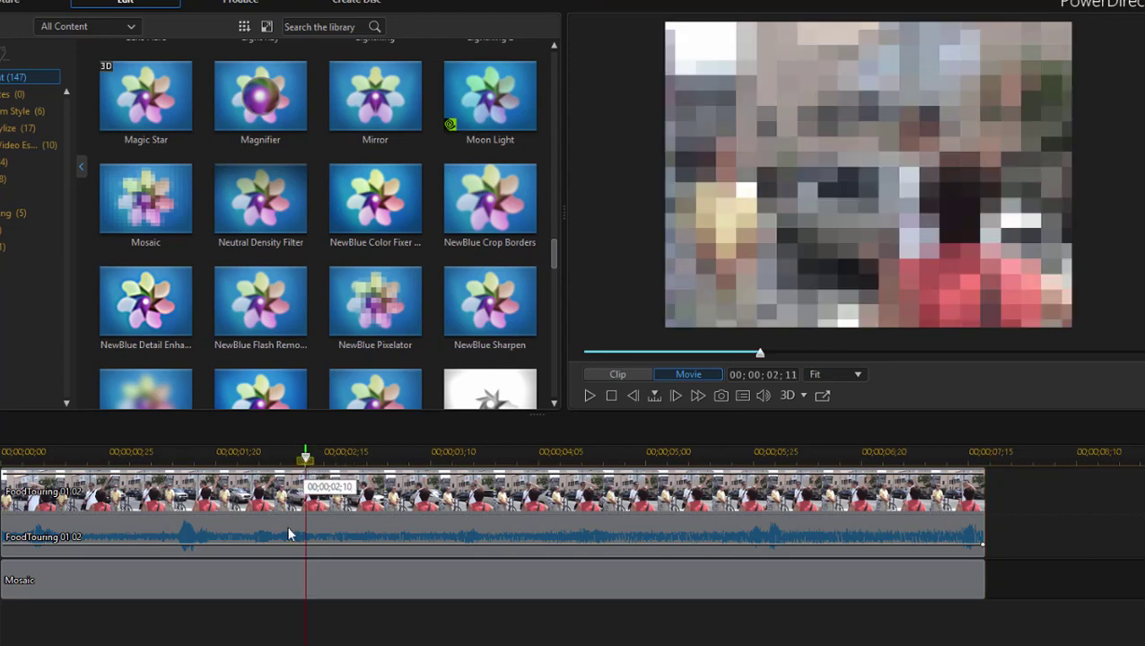
In the Mosaic settings, set Width 13, Height 10 and a Circle mask type
{"action": "left_click", "coordinate": [240, 574]}
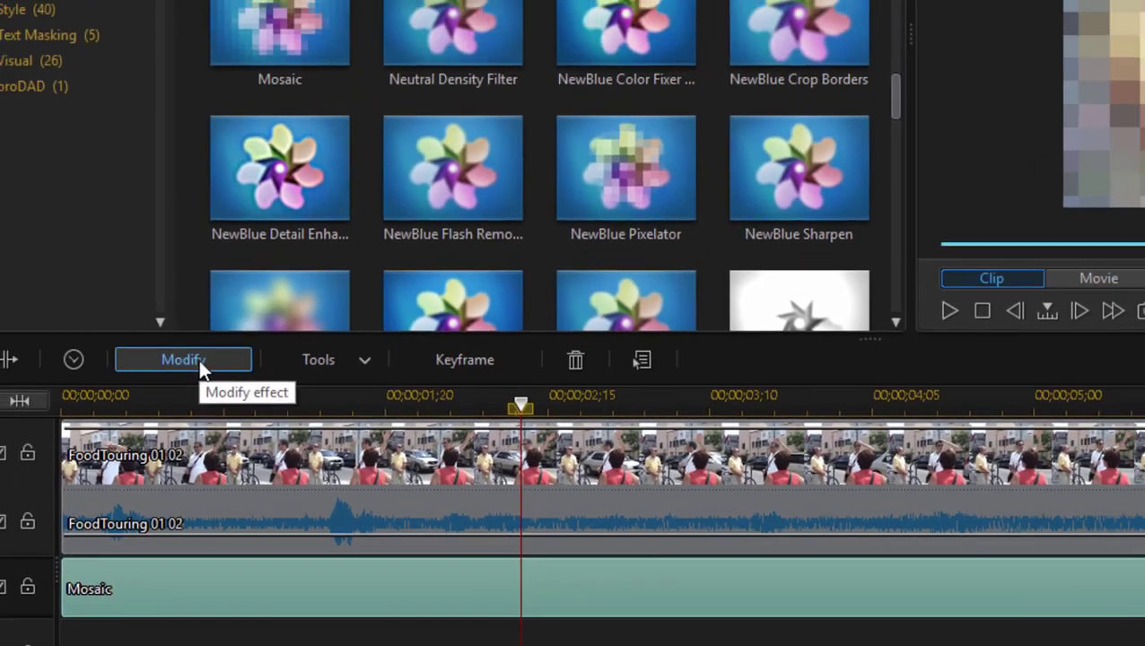
{"action": "left_click", "coordinate": [200, 363]}
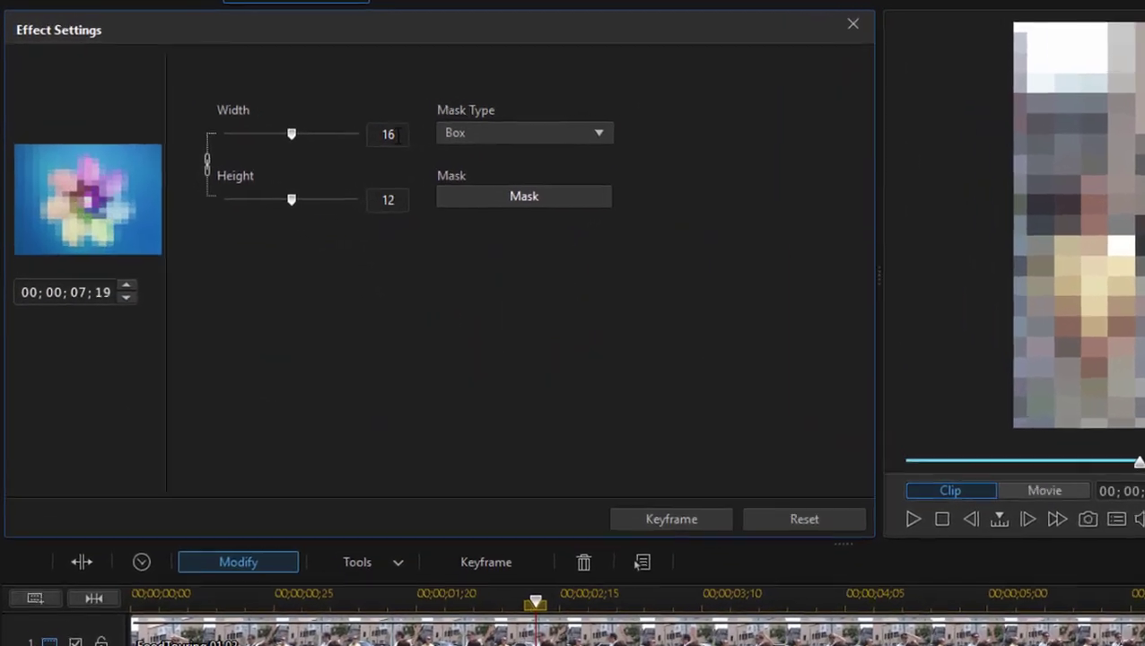
{"action": "double_click", "coordinate": [390, 134]}
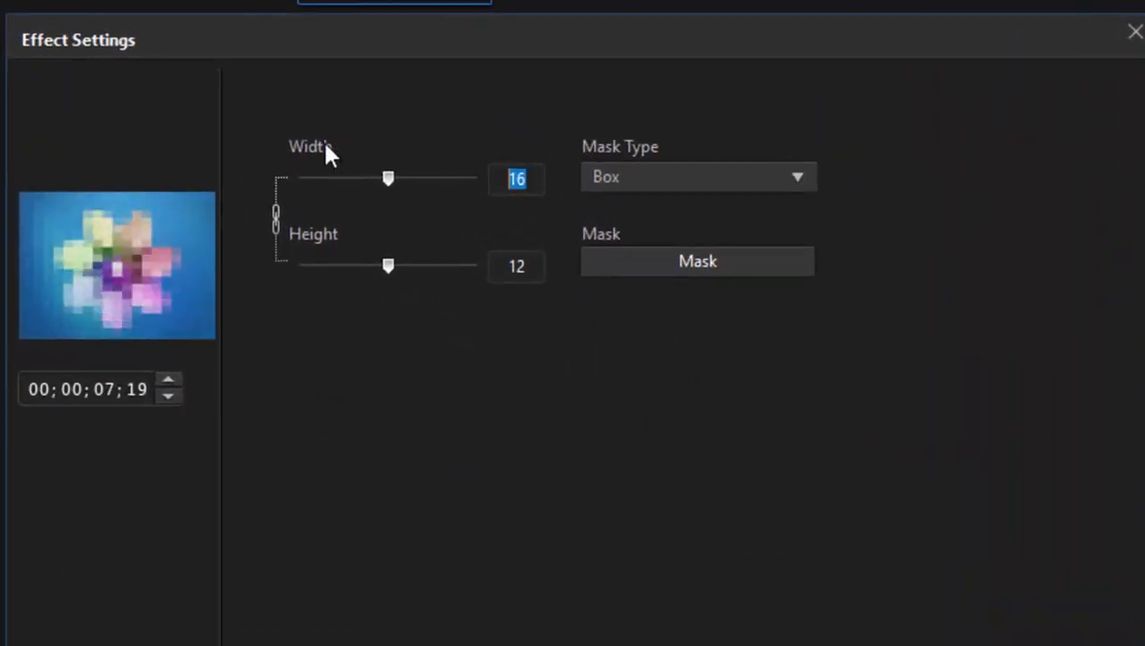
{"action": "type", "text": "10"}
{"action": "key", "text": "Tab"}
{"action": "type", "text": "10"}
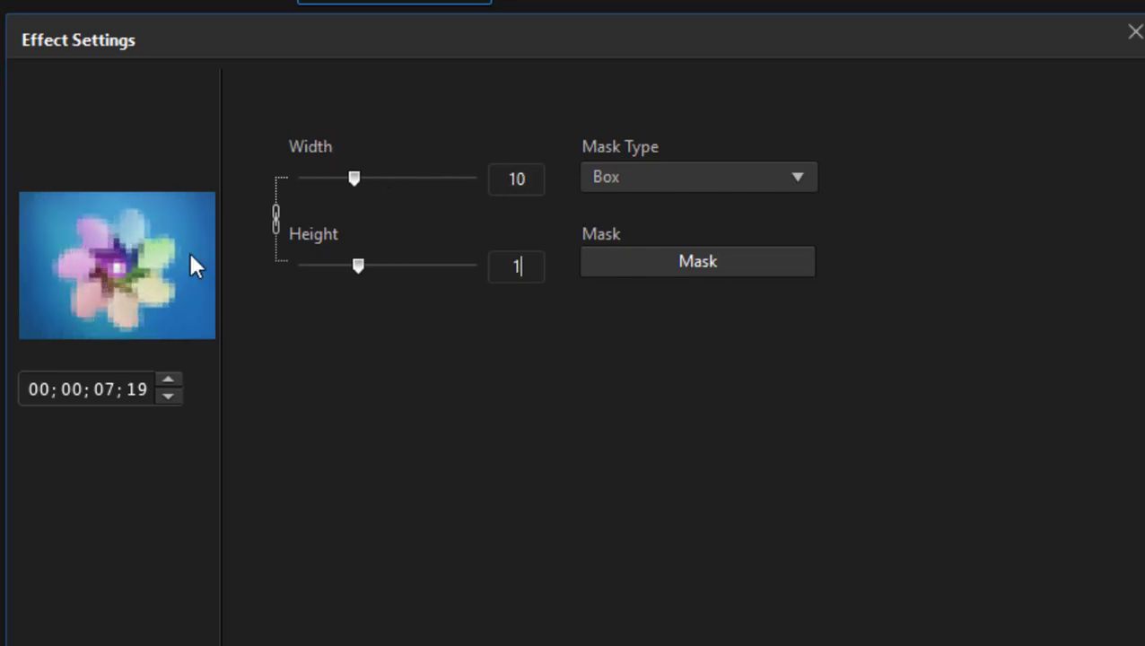
{"action": "left_click", "coordinate": [542, 357]}
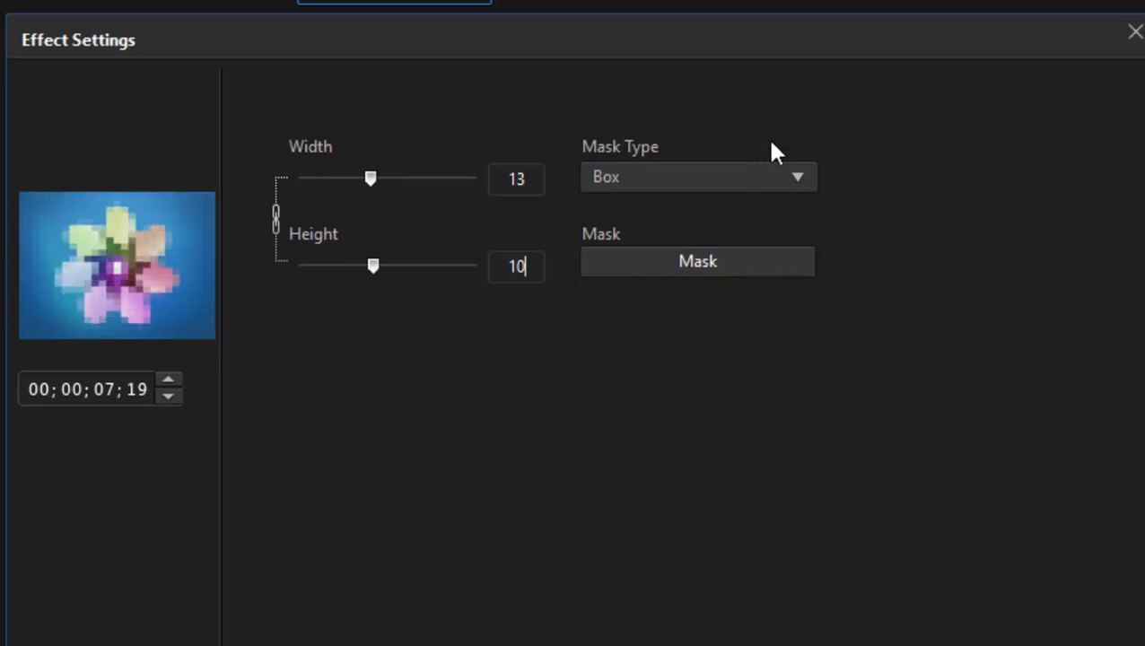
{"action": "left_click", "coordinate": [805, 178]}
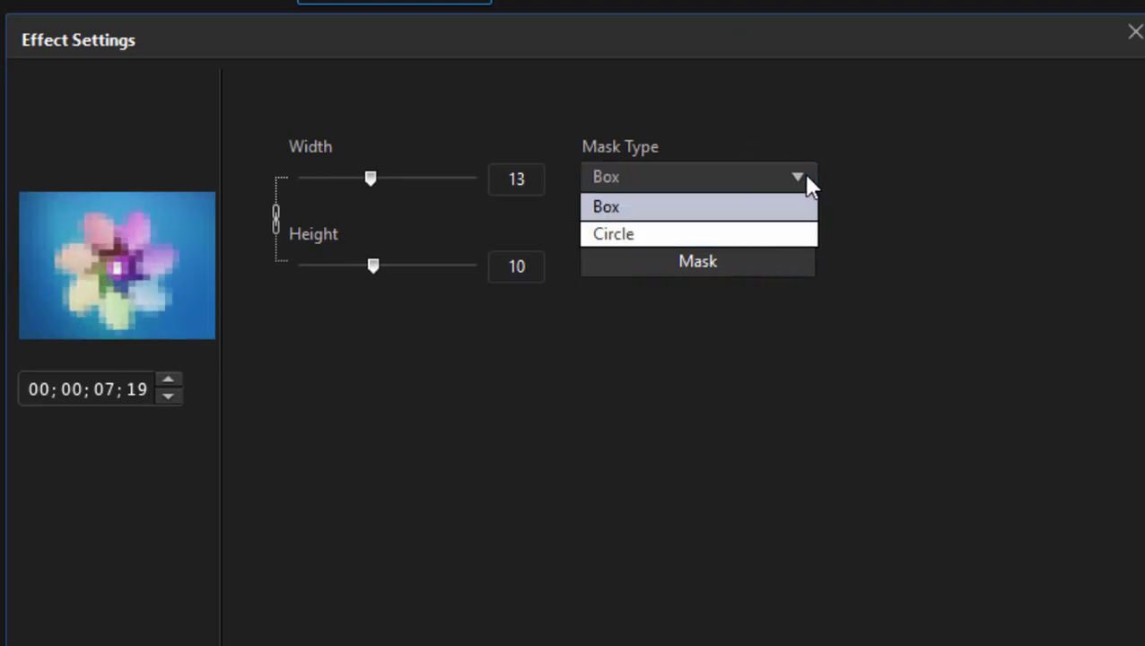
{"action": "left_click", "coordinate": [706, 234]}
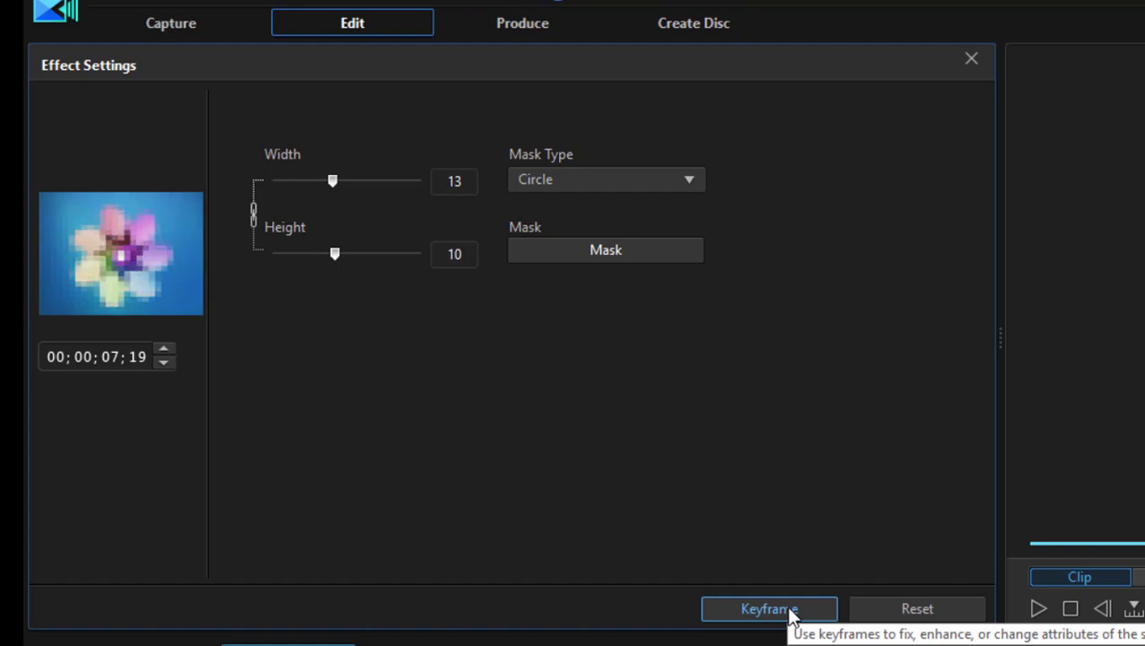
In Keyframe Settings, go to the clip start and place the mosaic mask over the yellow-shirted man's face
{"action": "left_click", "coordinate": [789, 613]}
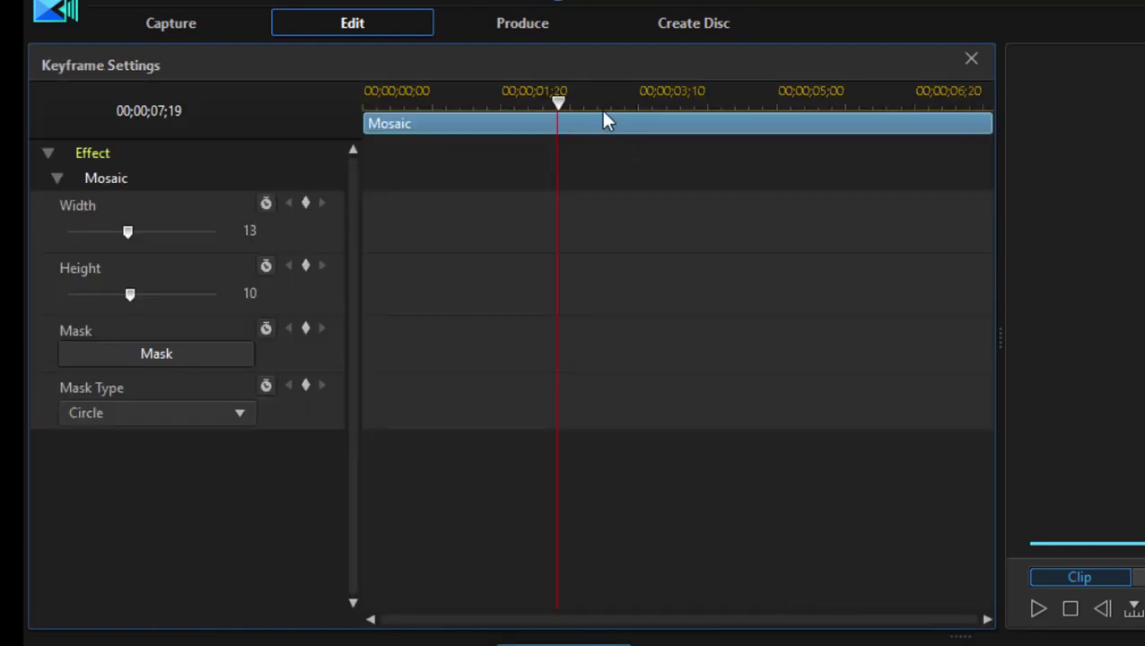
{"action": "left_click_drag", "start_coordinate": [554, 115], "coordinate": [359, 159]}
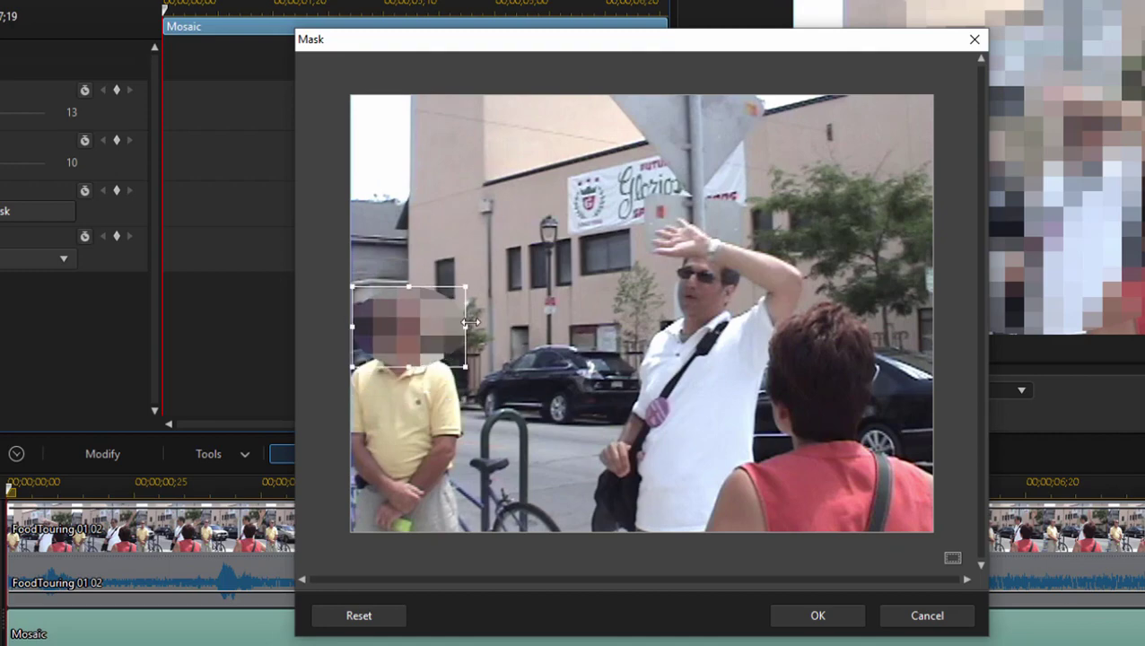
{"action": "left_click", "coordinate": [818, 617]}
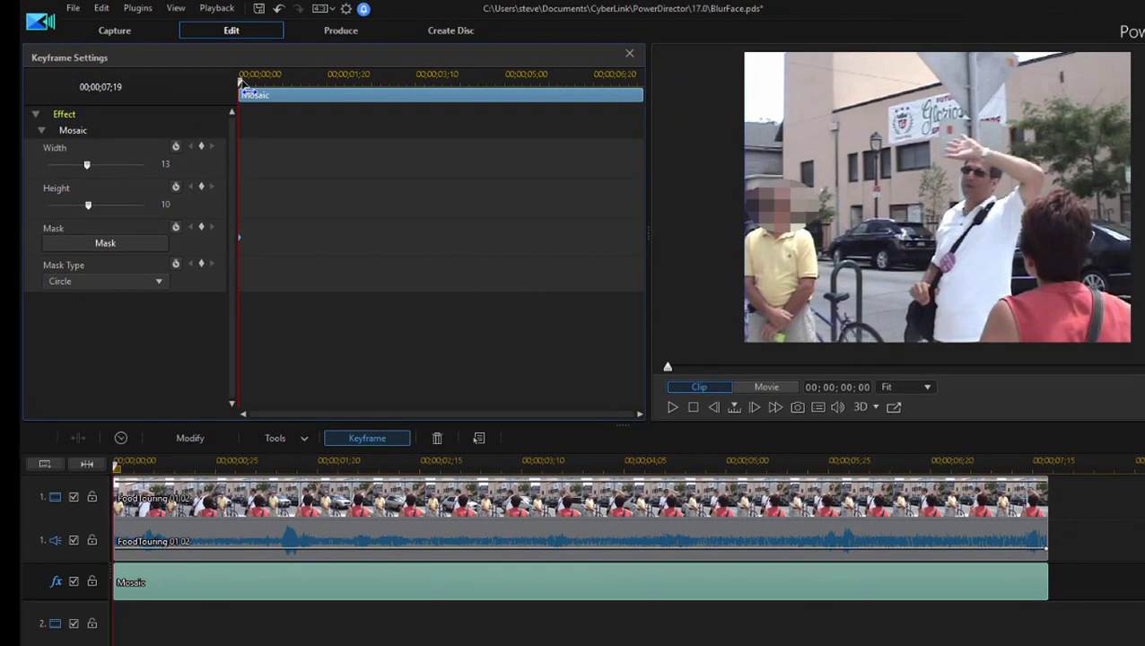
At the clip's last frame, move the mosaic mask up onto the man's face
{"action": "left_click", "coordinate": [711, 60]}
{"action": "left_click_drag", "start_coordinate": [448, 108], "coordinate": [723, 179]}
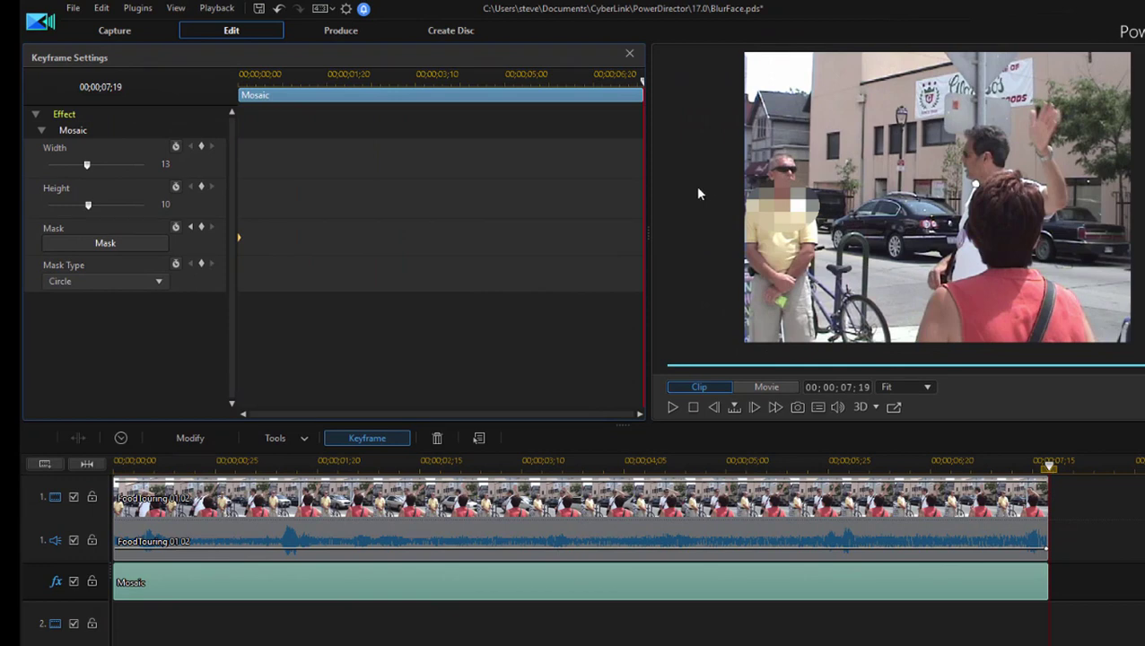
{"action": "left_click", "coordinate": [144, 245]}
{"action": "left_click_drag", "start_coordinate": [445, 348], "coordinate": [442, 301]}
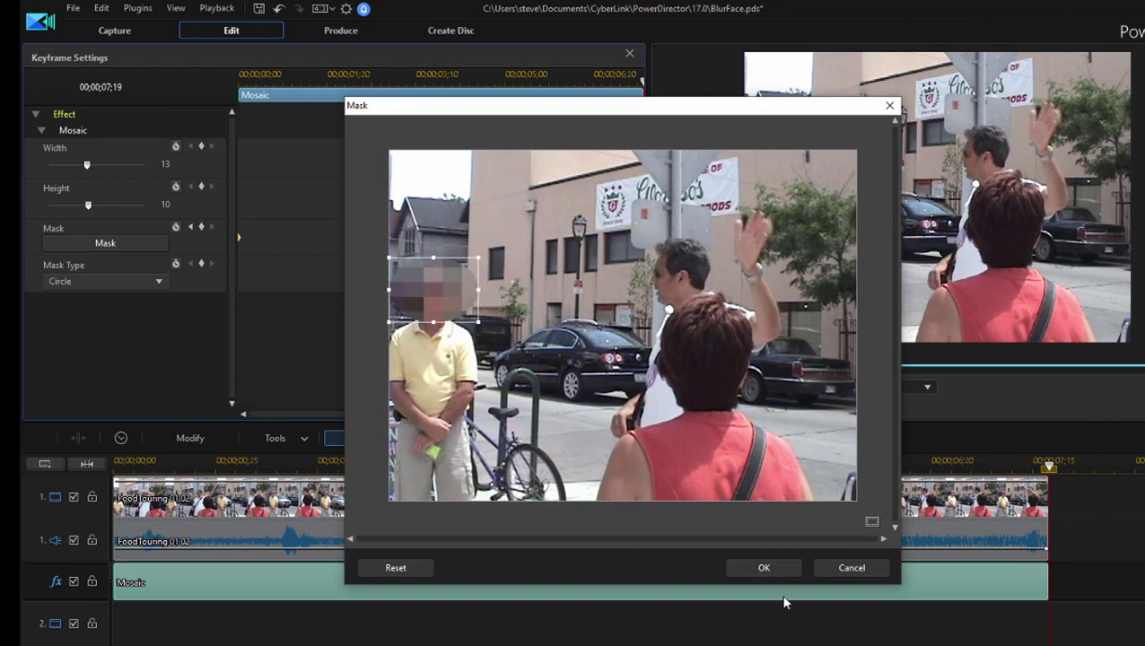
{"action": "left_click", "coordinate": [777, 568]}
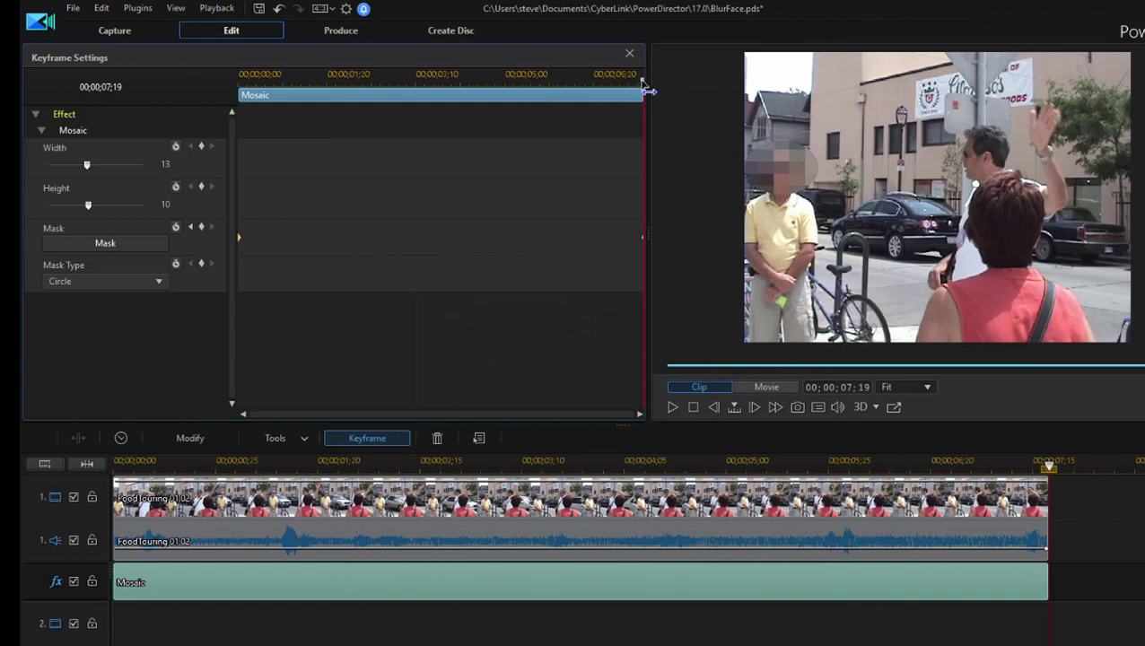
Replay from the start to check, then add a mask keyframe repositioned onto the man's face
{"action": "left_click_drag", "start_coordinate": [641, 83], "coordinate": [196, 284]}
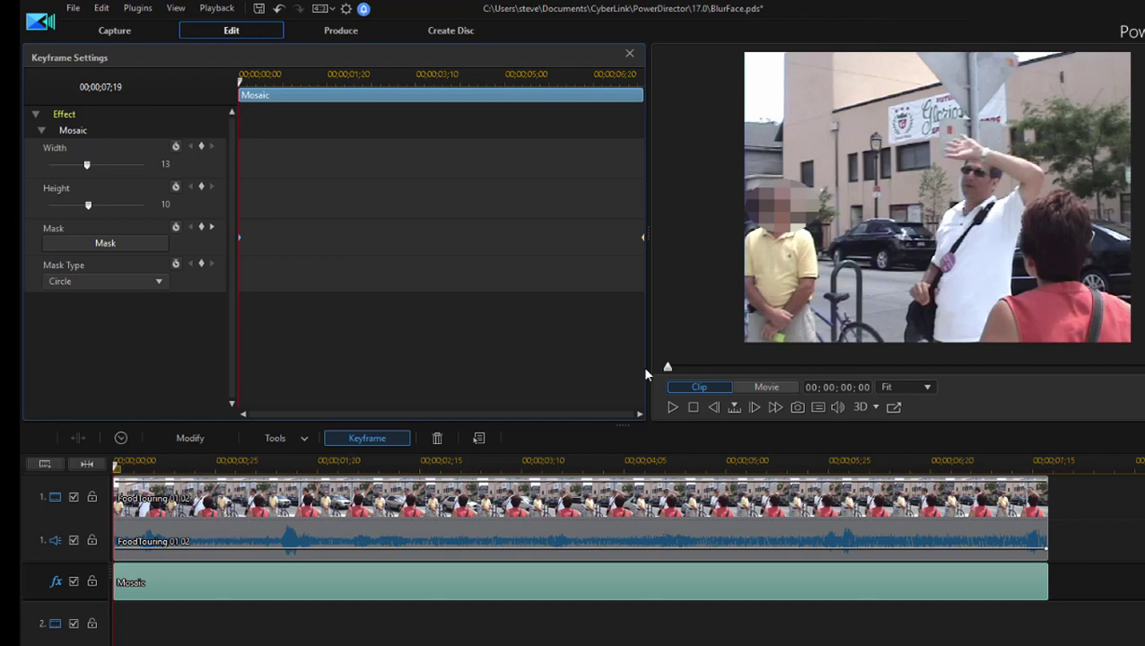
{"action": "key", "text": "space"}
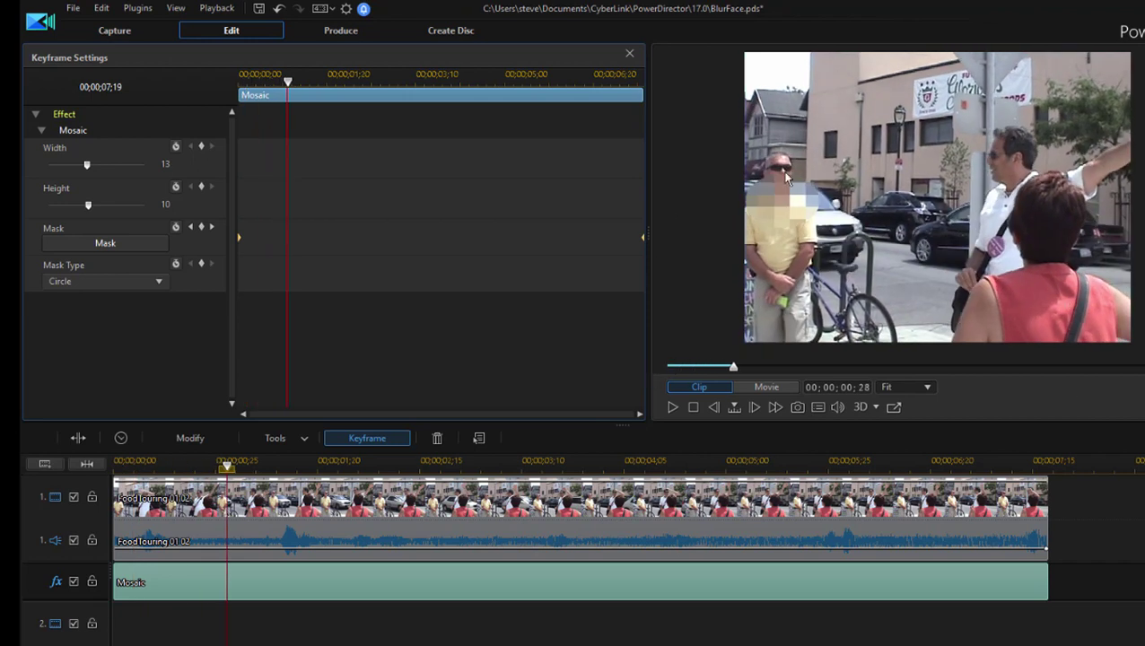
{"action": "left_click", "coordinate": [113, 244]}
{"action": "left_click_drag", "start_coordinate": [450, 333], "coordinate": [452, 303]}
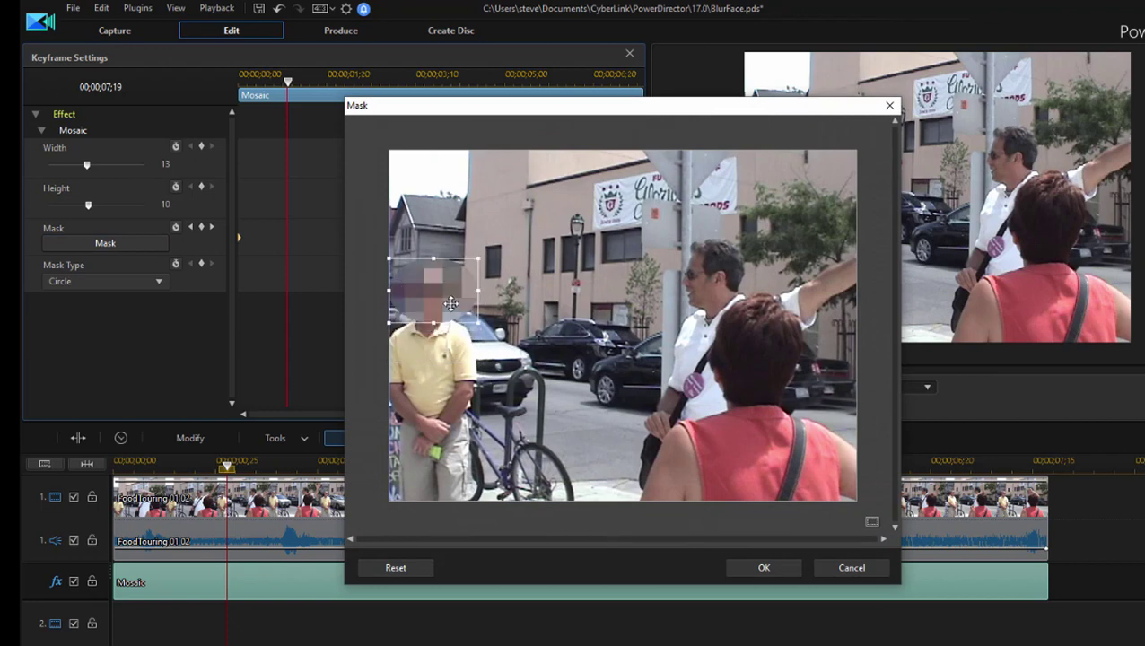
{"action": "left_click", "coordinate": [777, 568]}
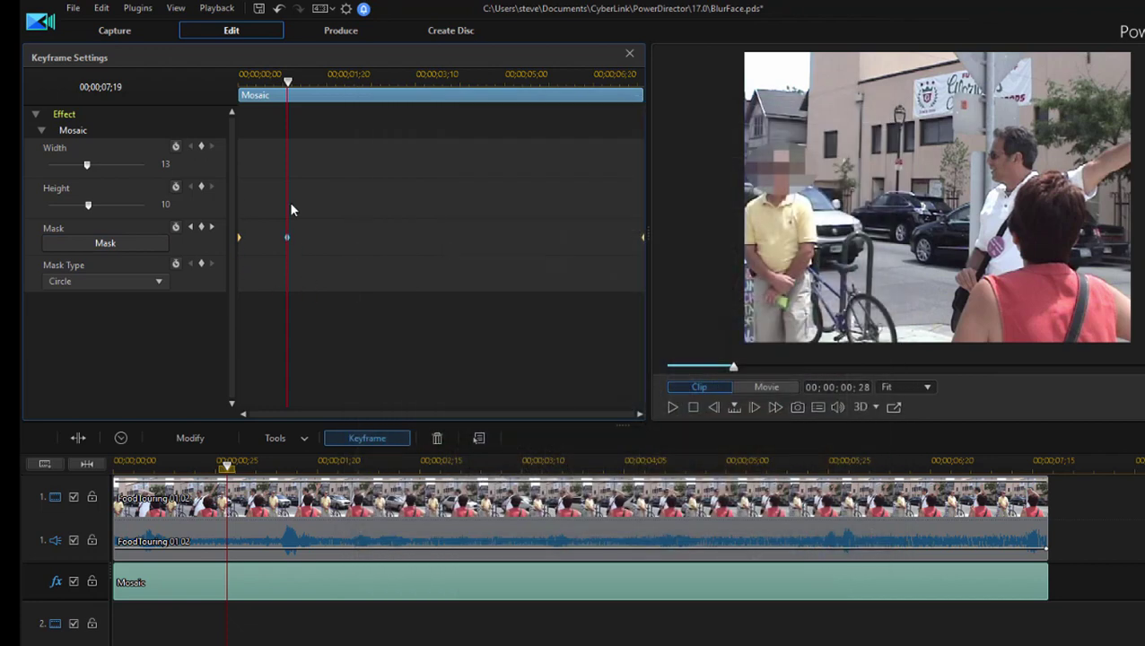
Add a mask keyframe at 00;00;02;16 with the mosaic moved onto the man's face
{"action": "left_click_drag", "start_coordinate": [288, 81], "coordinate": [375, 104]}
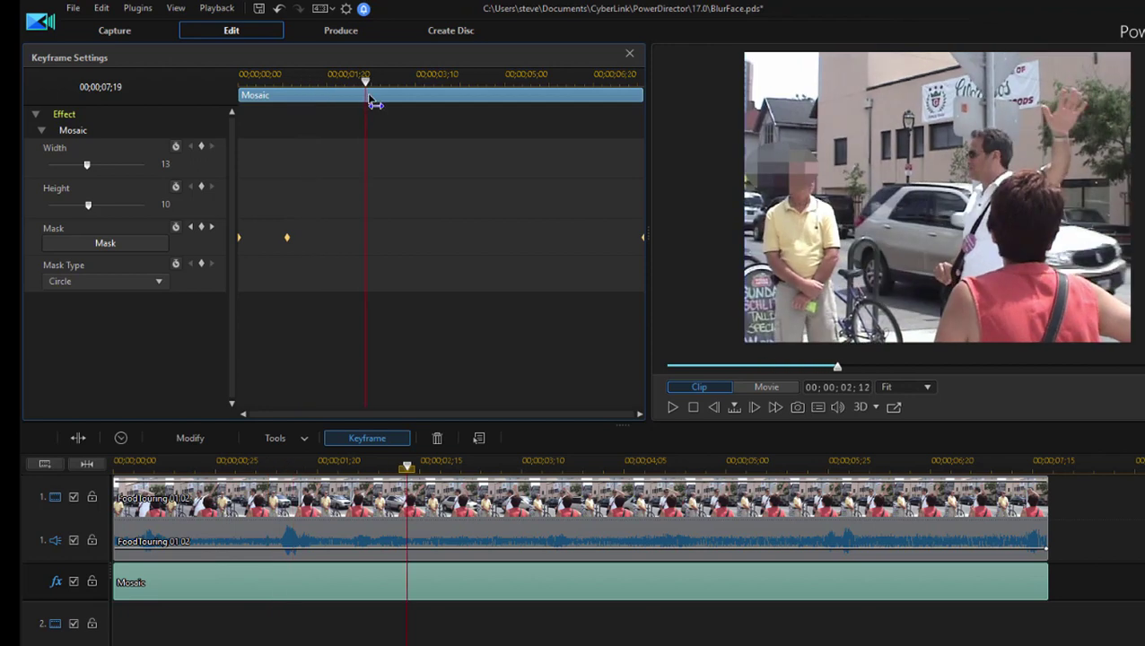
{"action": "left_click_drag", "start_coordinate": [375, 103], "coordinate": [380, 106]}
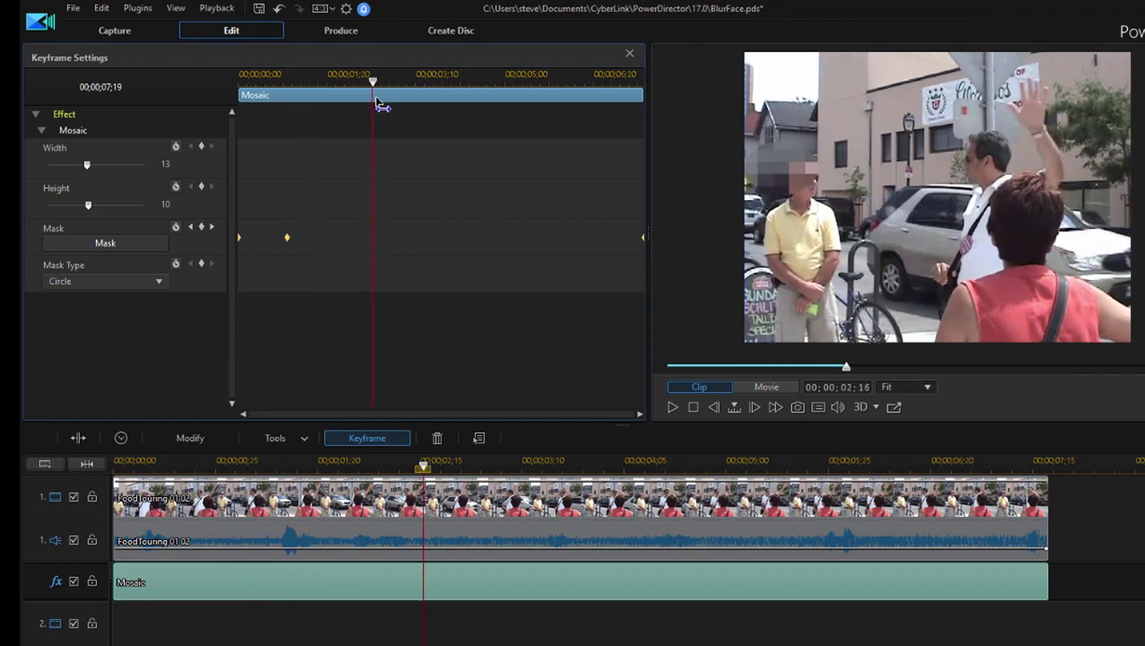
{"action": "left_click", "coordinate": [162, 246]}
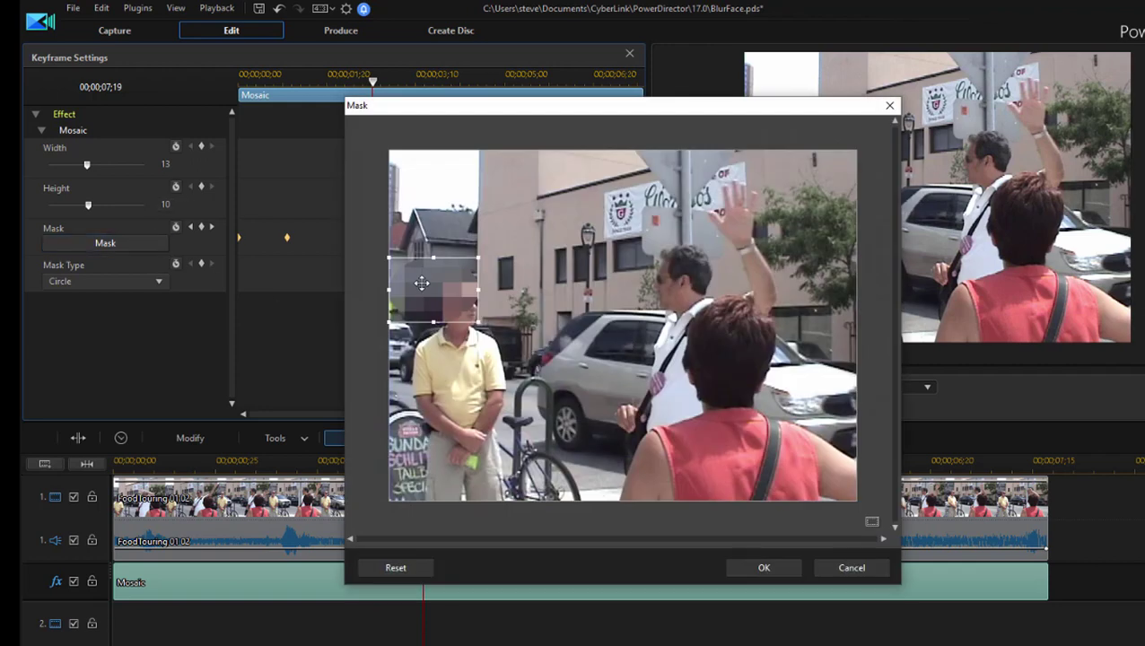
{"action": "left_click_drag", "start_coordinate": [422, 283], "coordinate": [455, 294]}
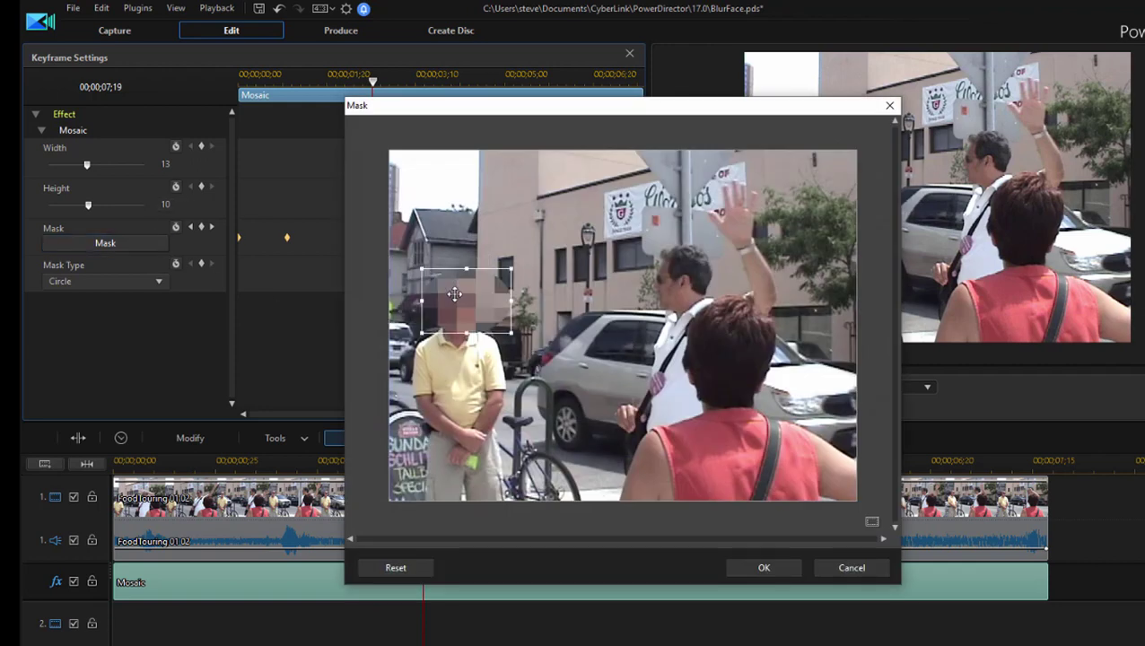
{"action": "left_click", "coordinate": [762, 567]}
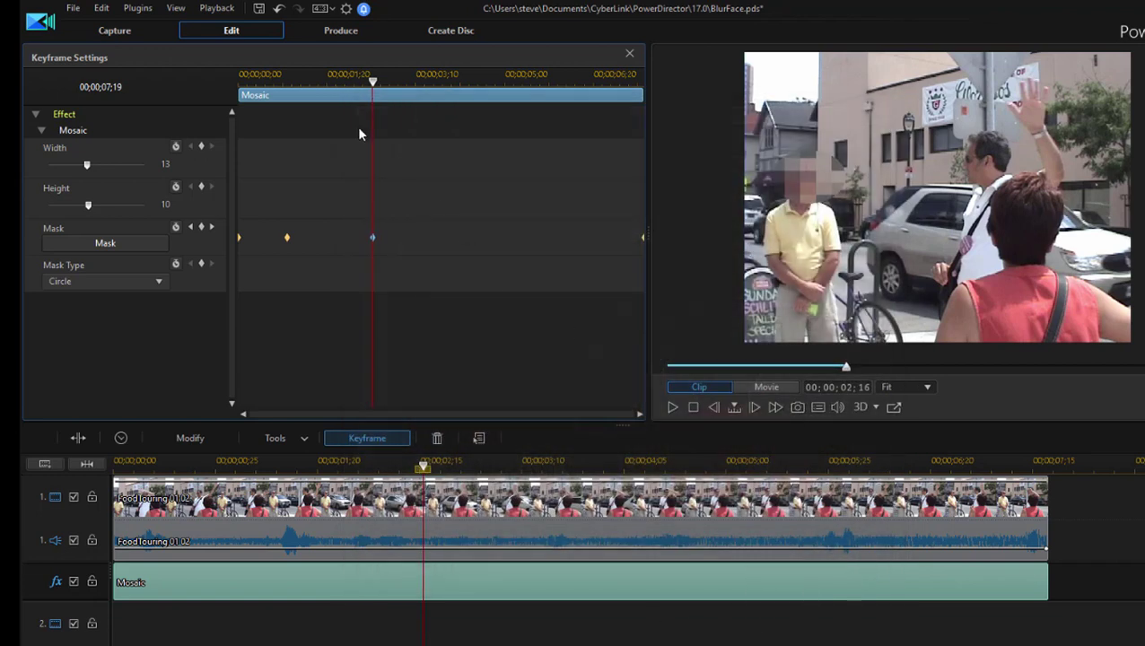
{"action": "left_click_drag", "start_coordinate": [374, 81], "coordinate": [127, 97]}
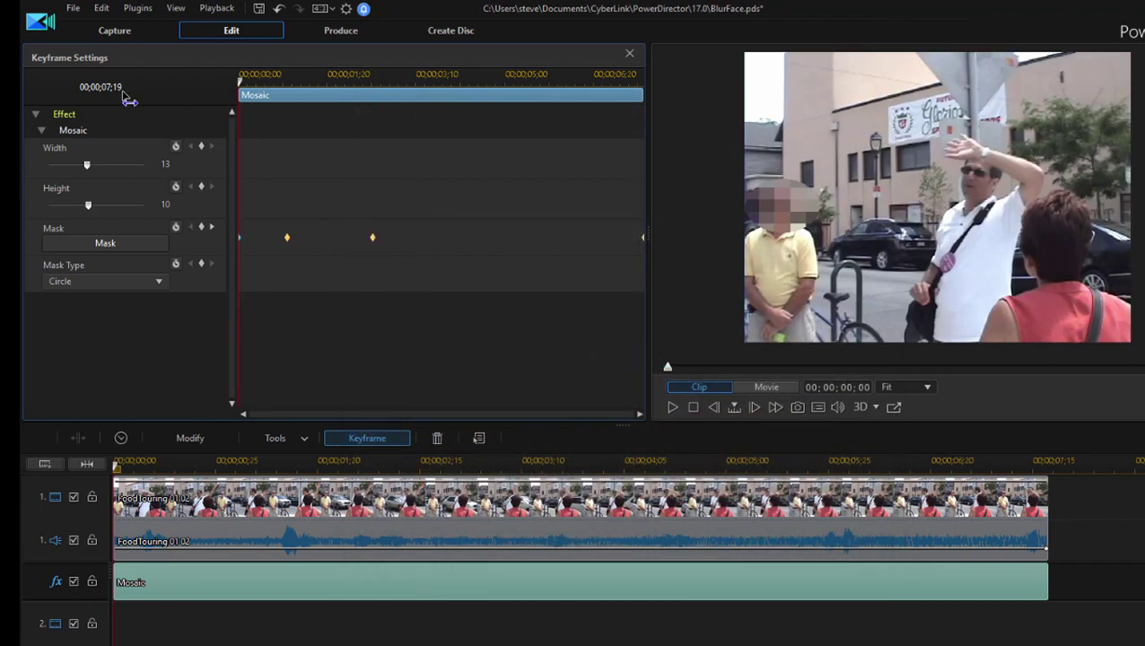
{"action": "left_click", "coordinate": [674, 408]}
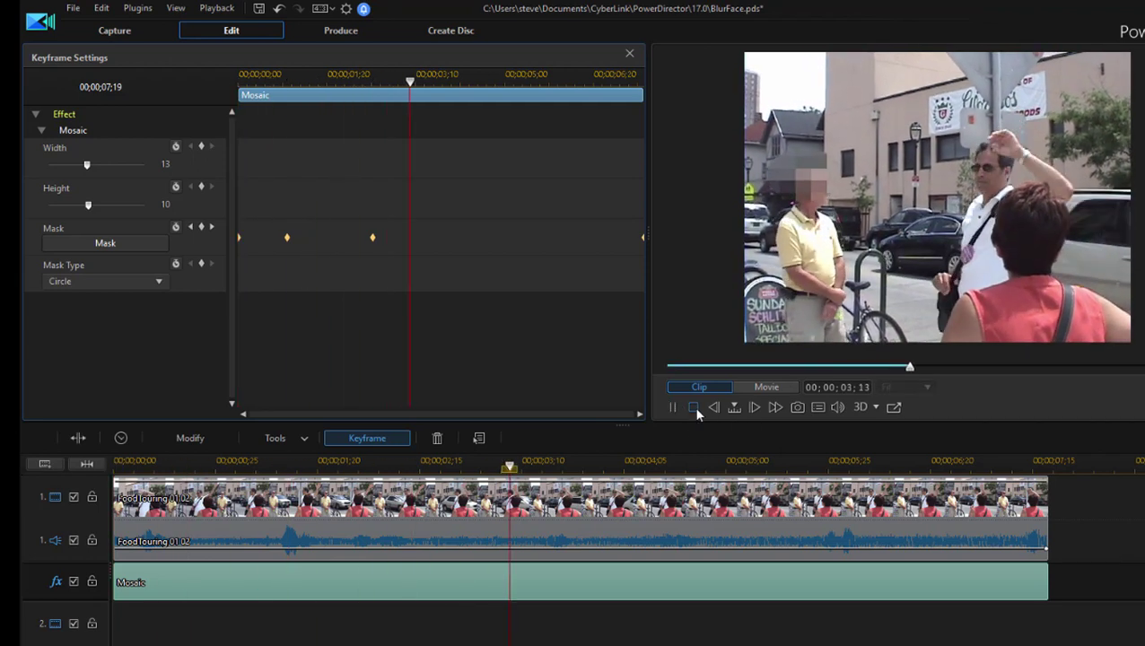
{"action": "left_click", "coordinate": [693, 406]}
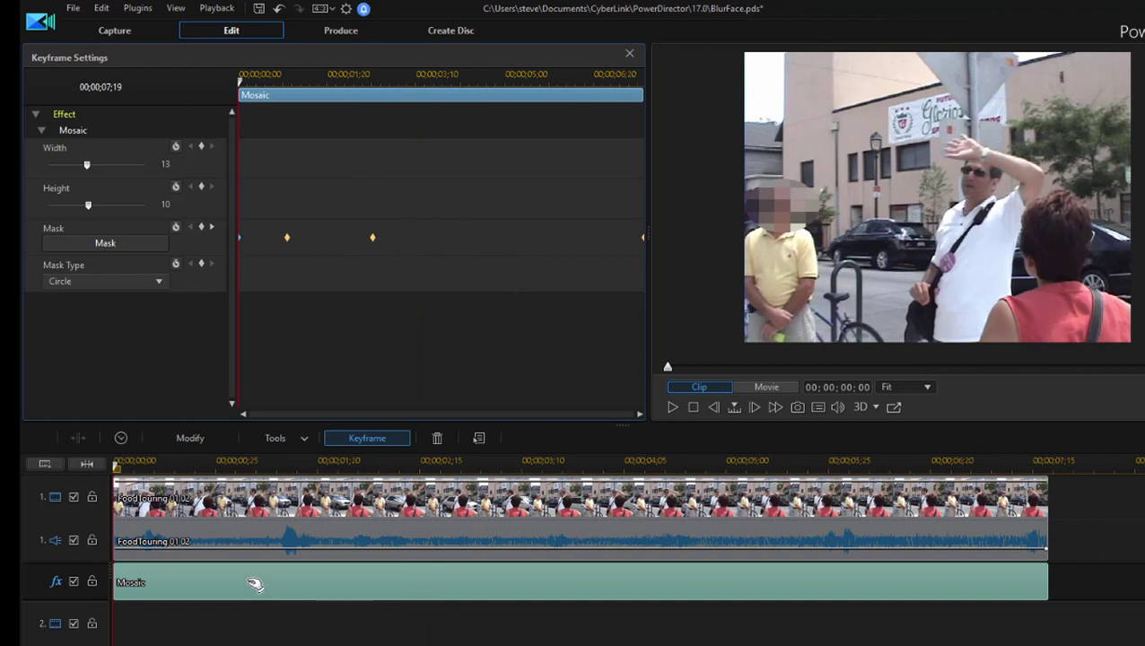
Delete the manual Mosaic effect and launch Motion Tracker for the FoodTouring clip
{"action": "key", "text": "Delete"}
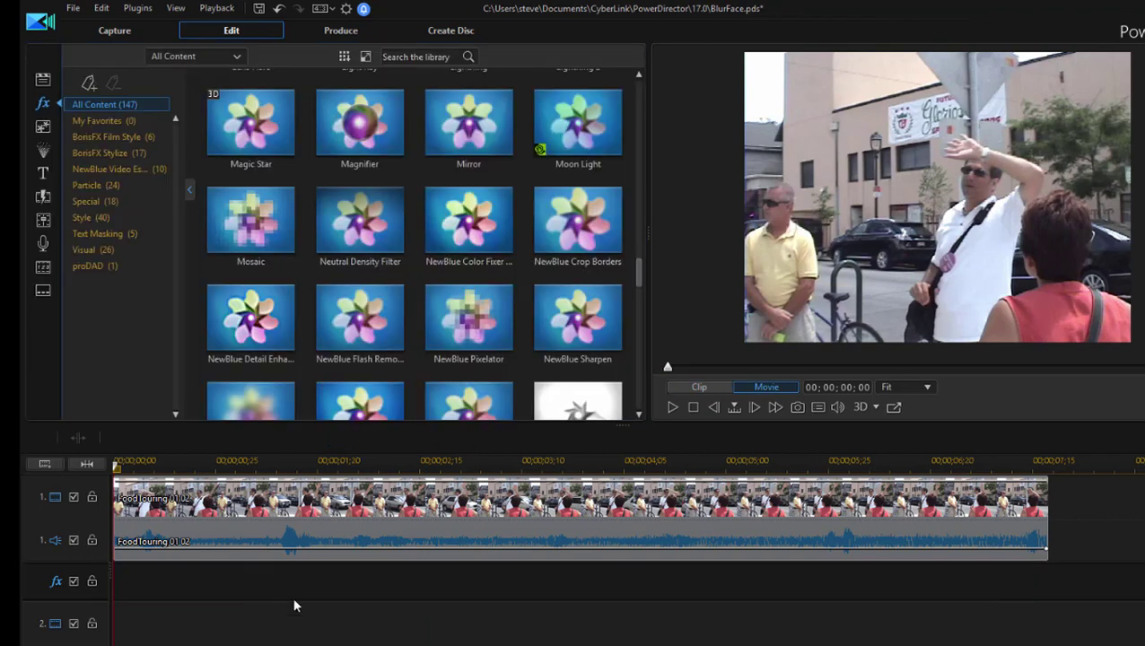
{"action": "left_click", "coordinate": [302, 532]}
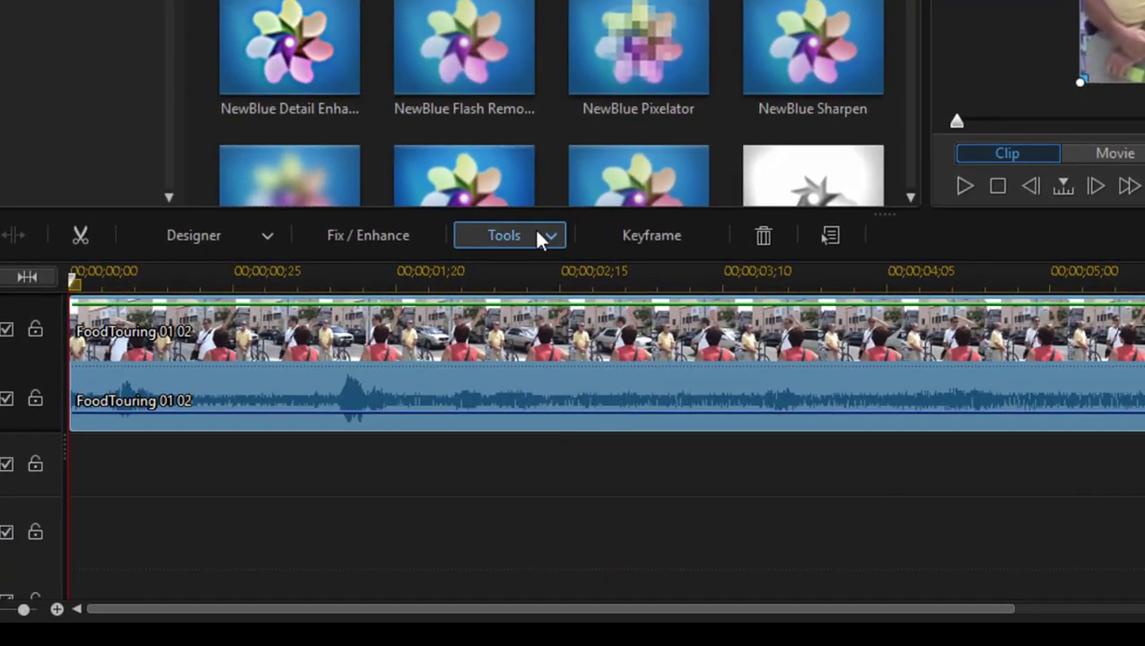
{"action": "left_click", "coordinate": [507, 287]}
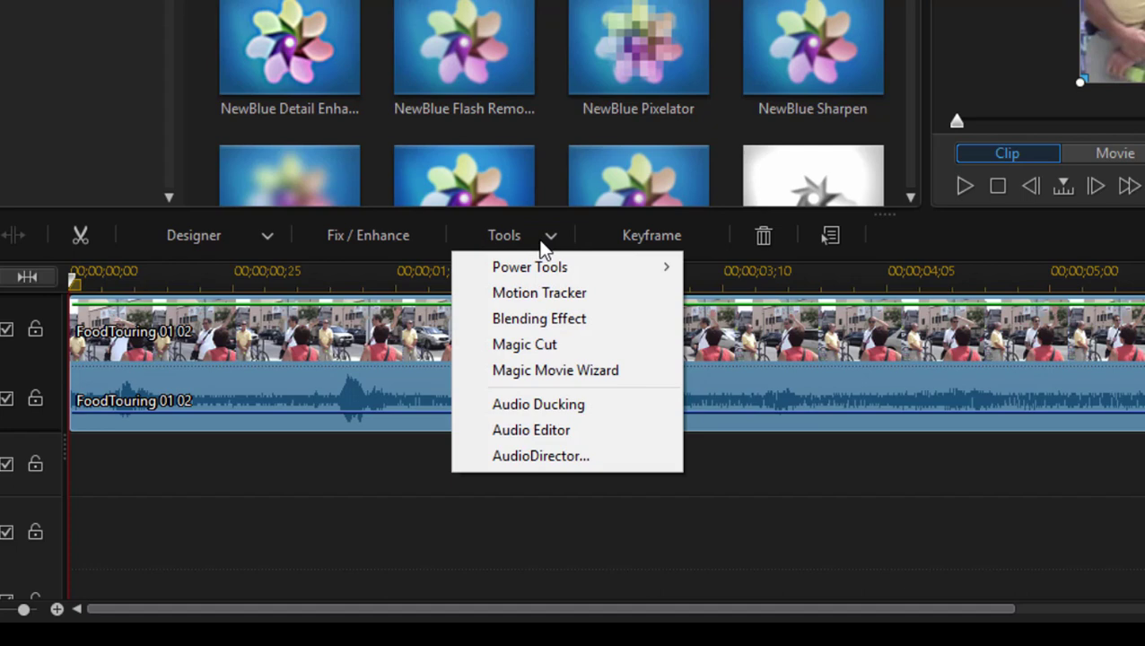
{"action": "left_click", "coordinate": [529, 291]}
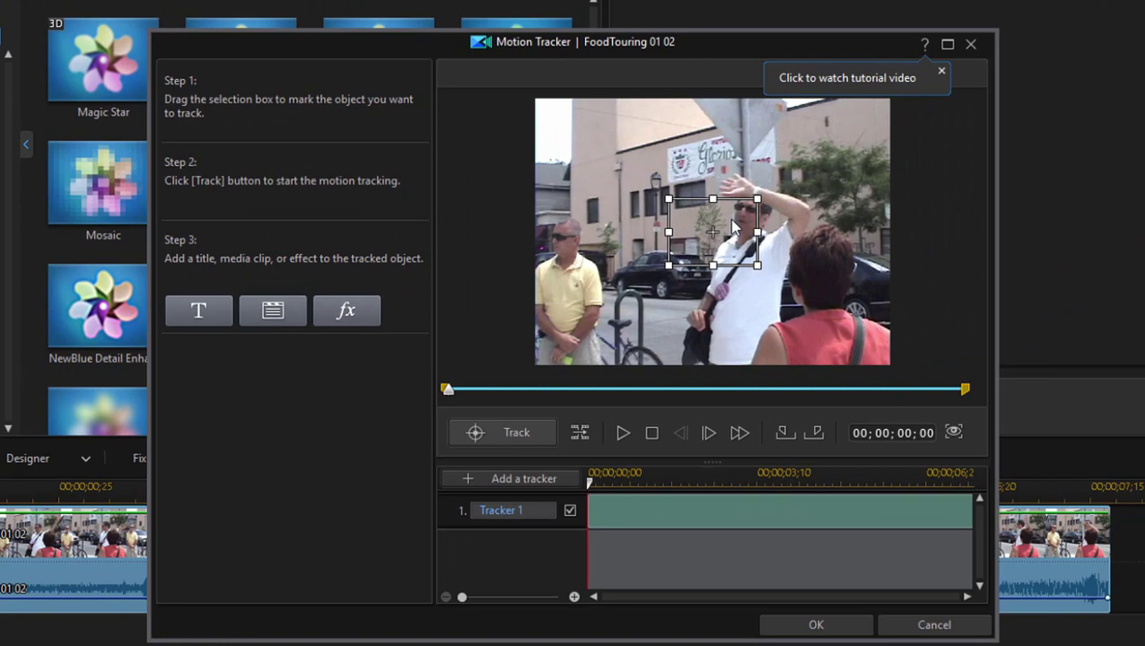
Fit Tracker 1's box tightly around the yellow-shirted man's face and run the tracking
{"action": "left_click_drag", "start_coordinate": [741, 226], "coordinate": [604, 226]}
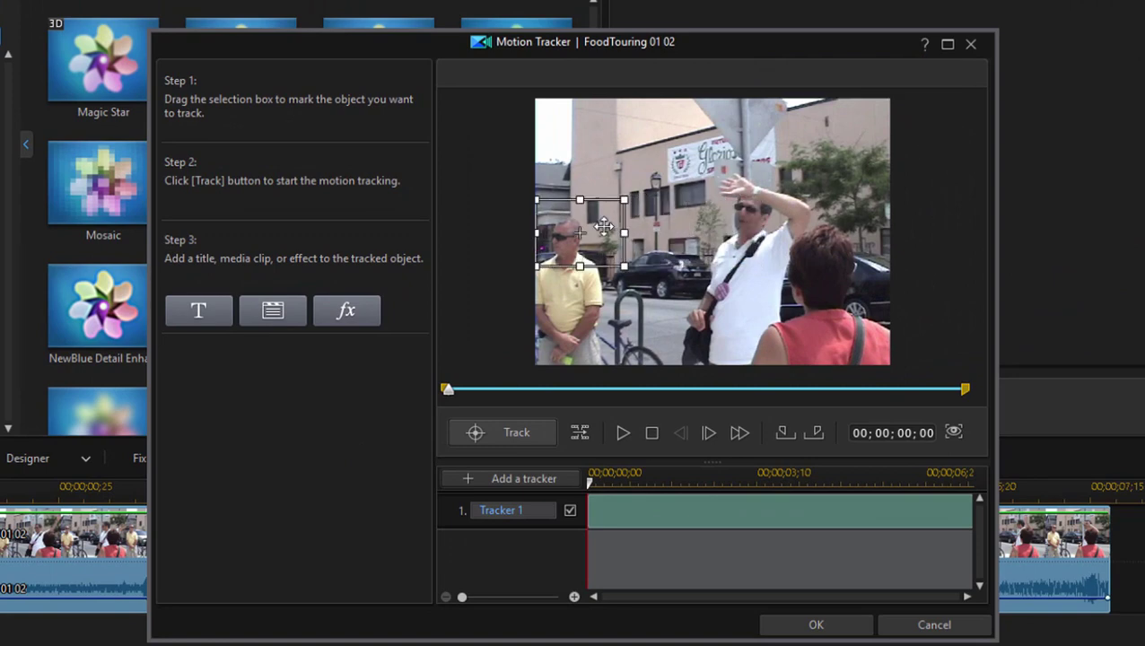
{"action": "mouse_move", "coordinate": [623, 267]}
{"action": "left_mouse_down"}
{"action": "mouse_move", "coordinate": [591, 268]}
{"action": "mouse_move", "coordinate": [604, 269]}
{"action": "left_mouse_up"}
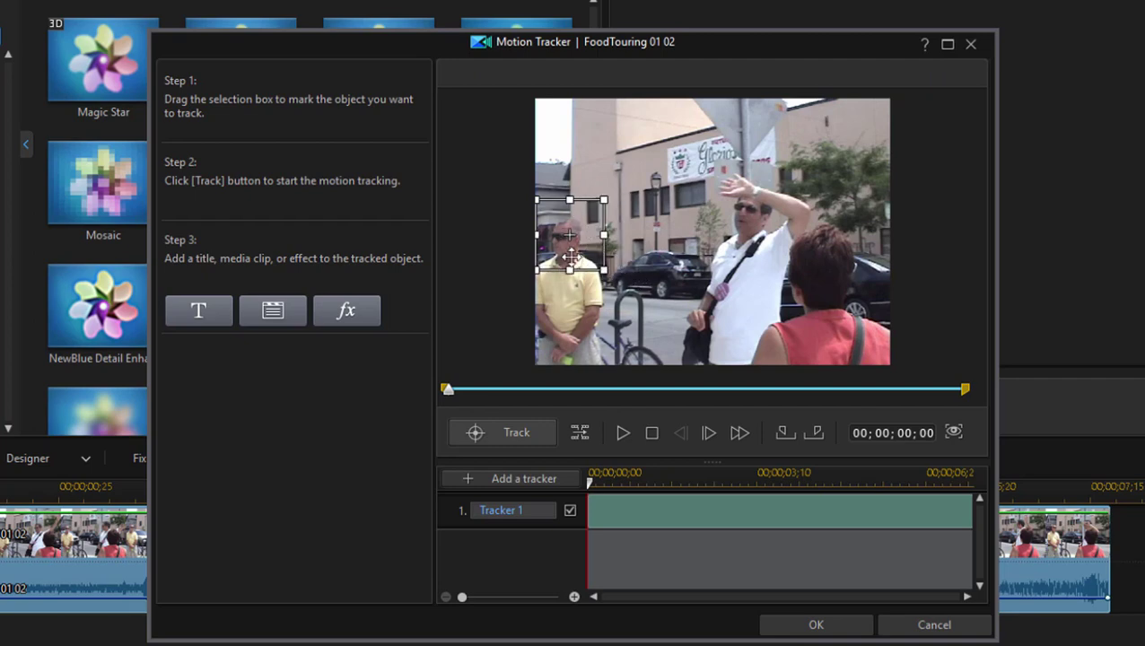
{"action": "left_click_drag", "start_coordinate": [574, 229], "coordinate": [574, 233]}
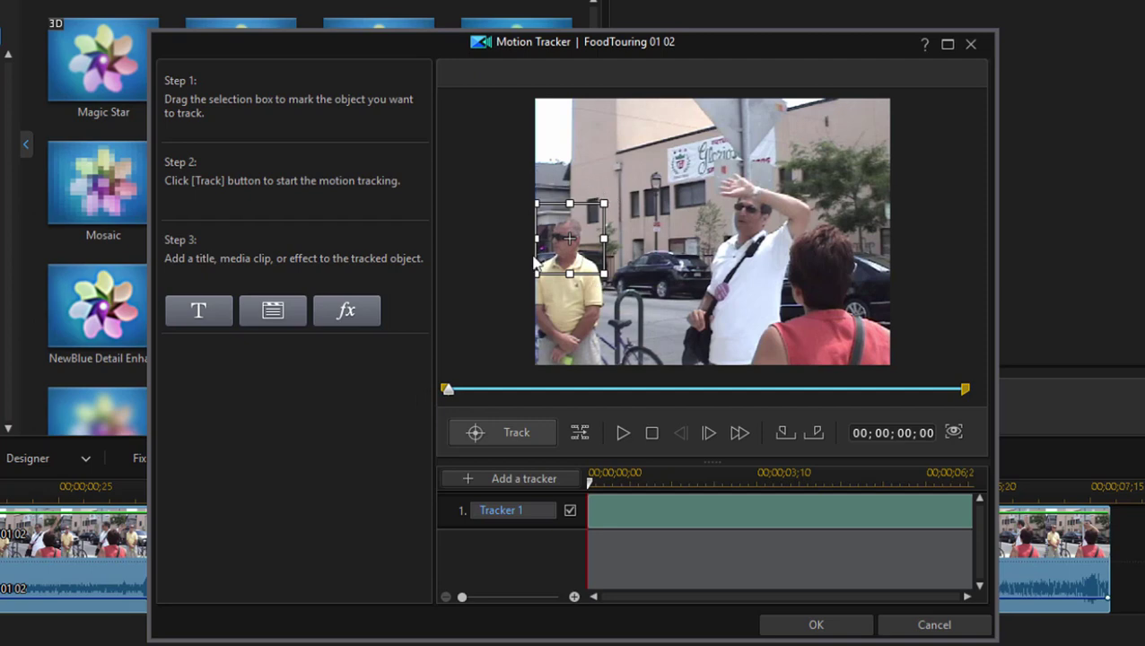
{"action": "left_click", "coordinate": [539, 434]}
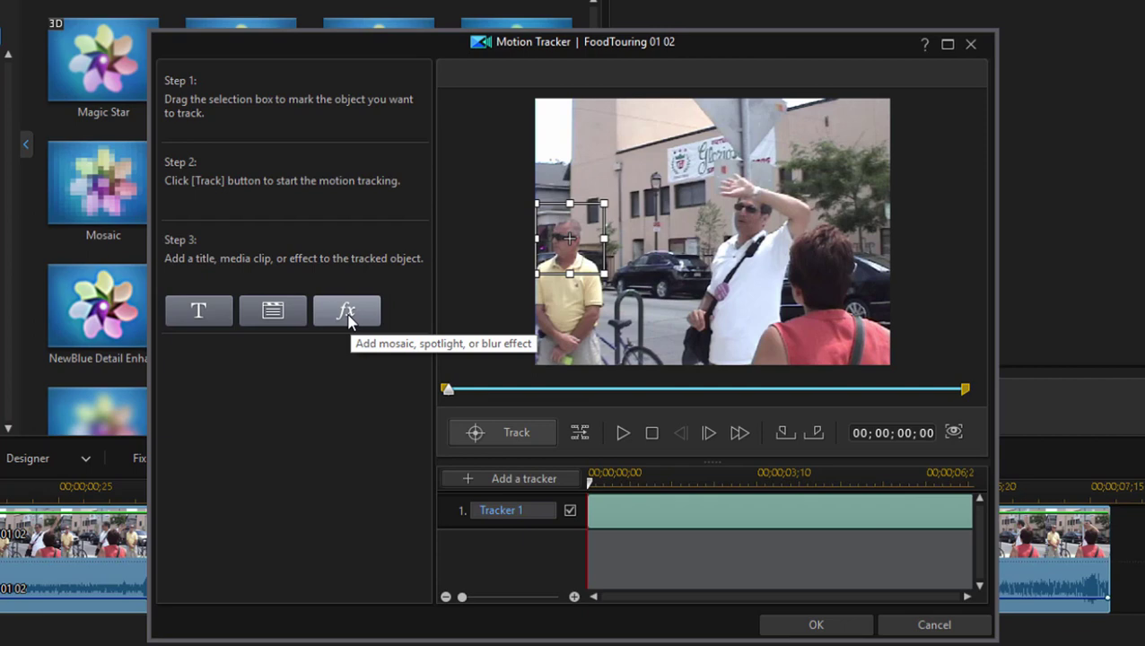
Attach a Circle-mask Mosaic to the tracked face and enlarge it to cover his head
{"action": "left_click", "coordinate": [347, 314]}
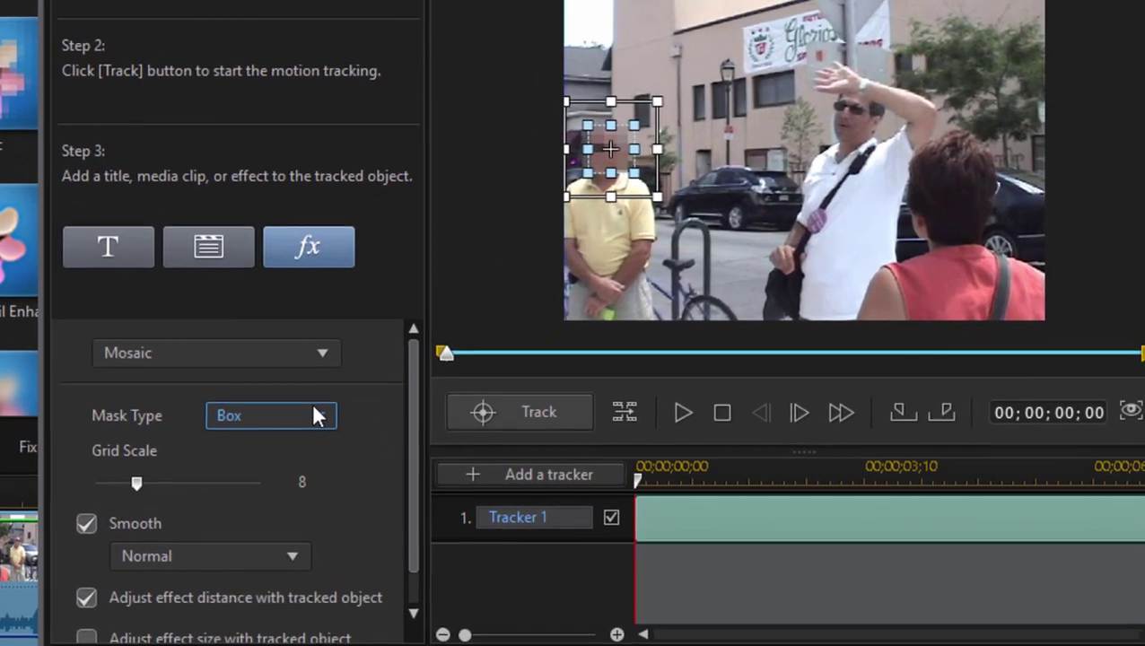
{"action": "left_click", "coordinate": [350, 435]}
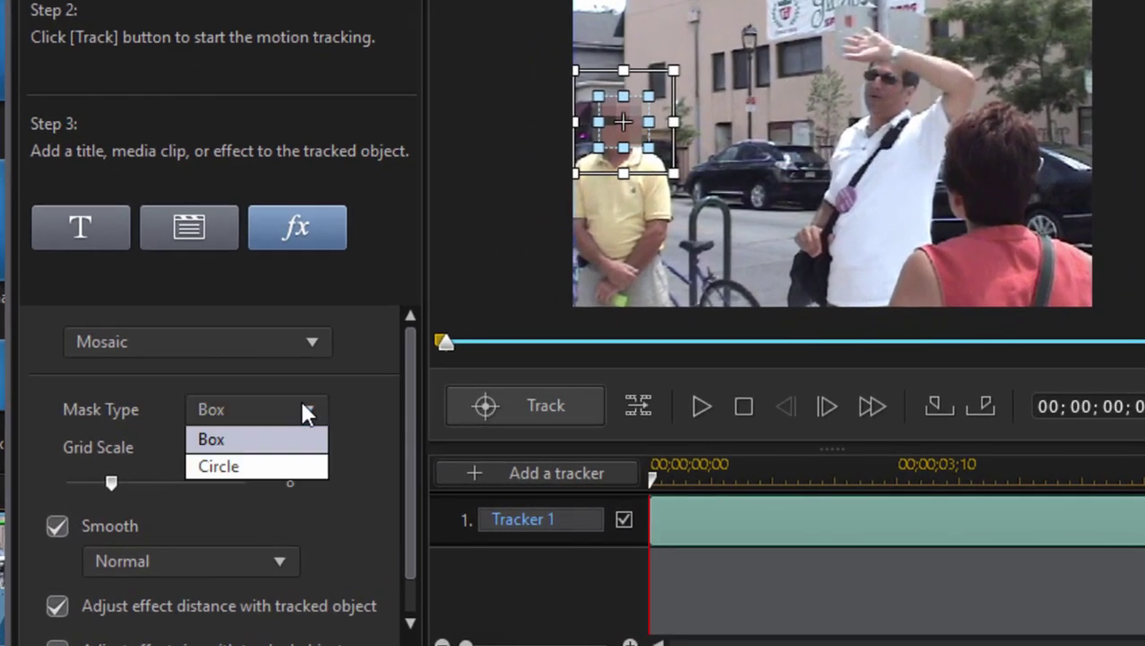
{"action": "left_click", "coordinate": [283, 466]}
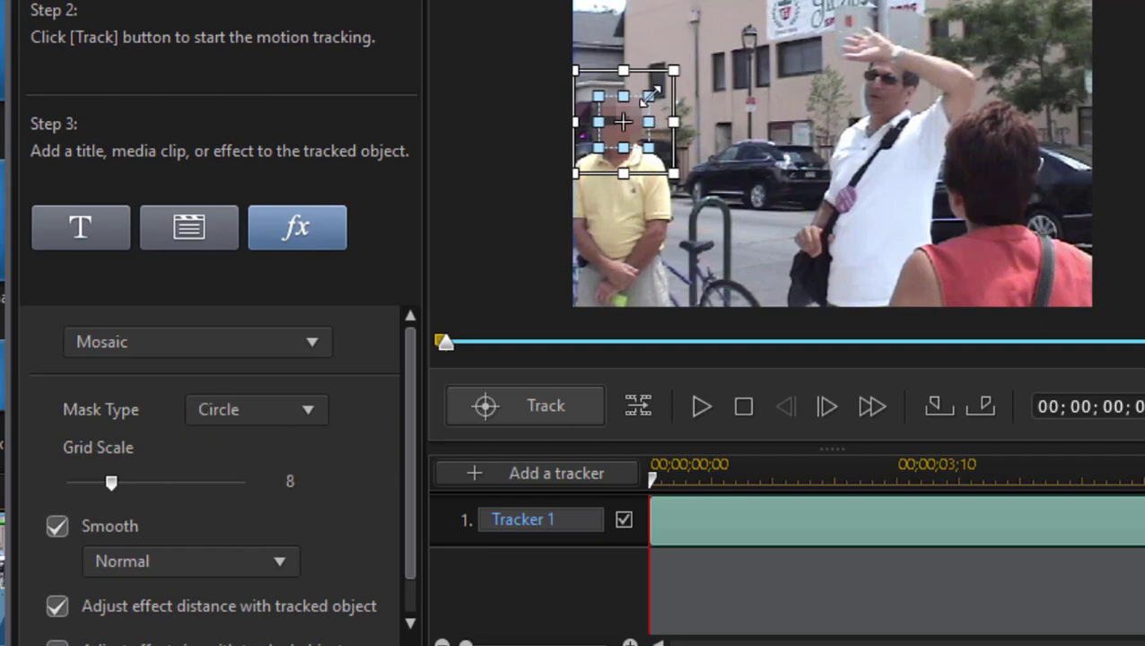
{"action": "left_click_drag", "start_coordinate": [650, 96], "coordinate": [671, 72]}
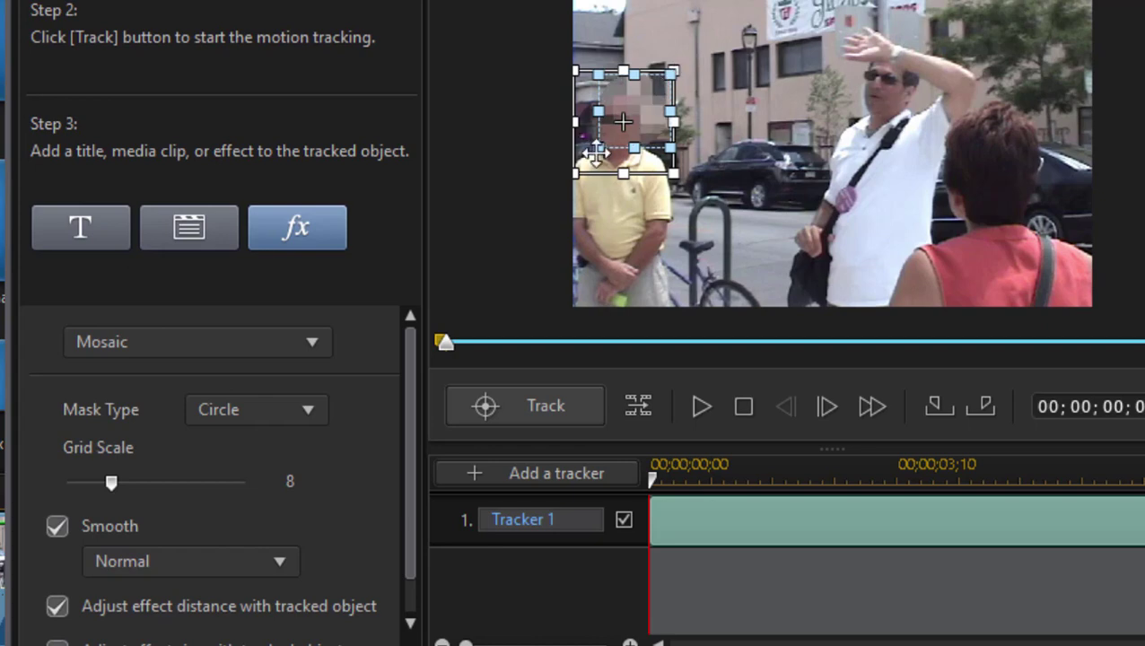
{"action": "left_click_drag", "start_coordinate": [594, 150], "coordinate": [563, 186]}
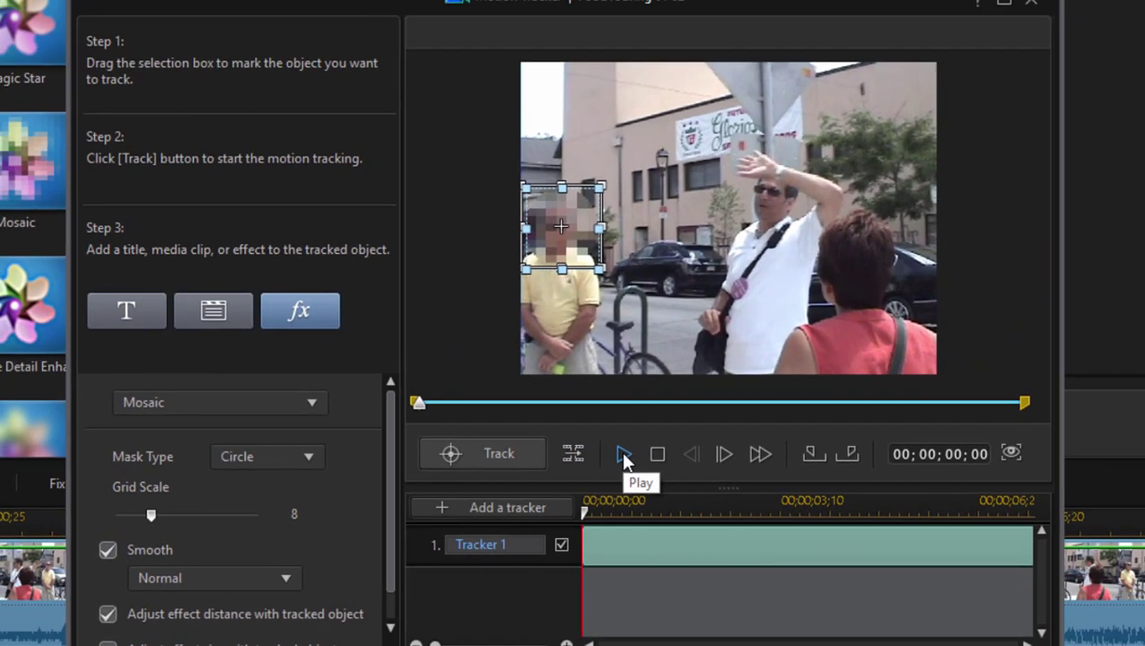
Play the Motion Tracker preview to confirm the mosaic follows the man's face
{"action": "left_click", "coordinate": [621, 453]}
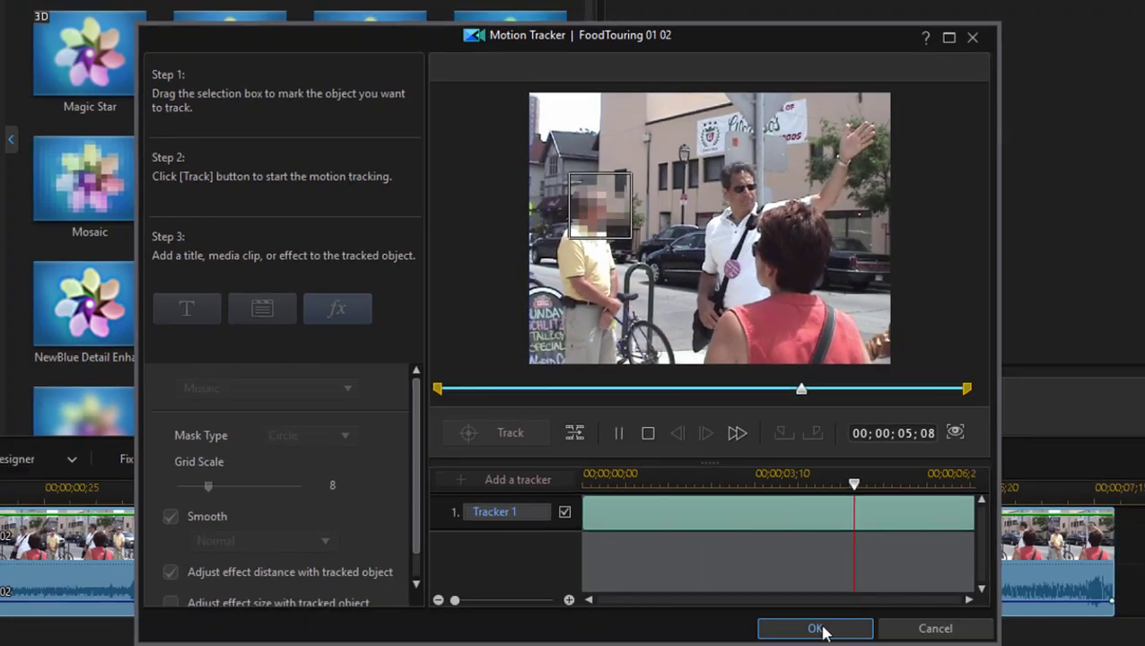
{"action": "left_click", "coordinate": [815, 628]}
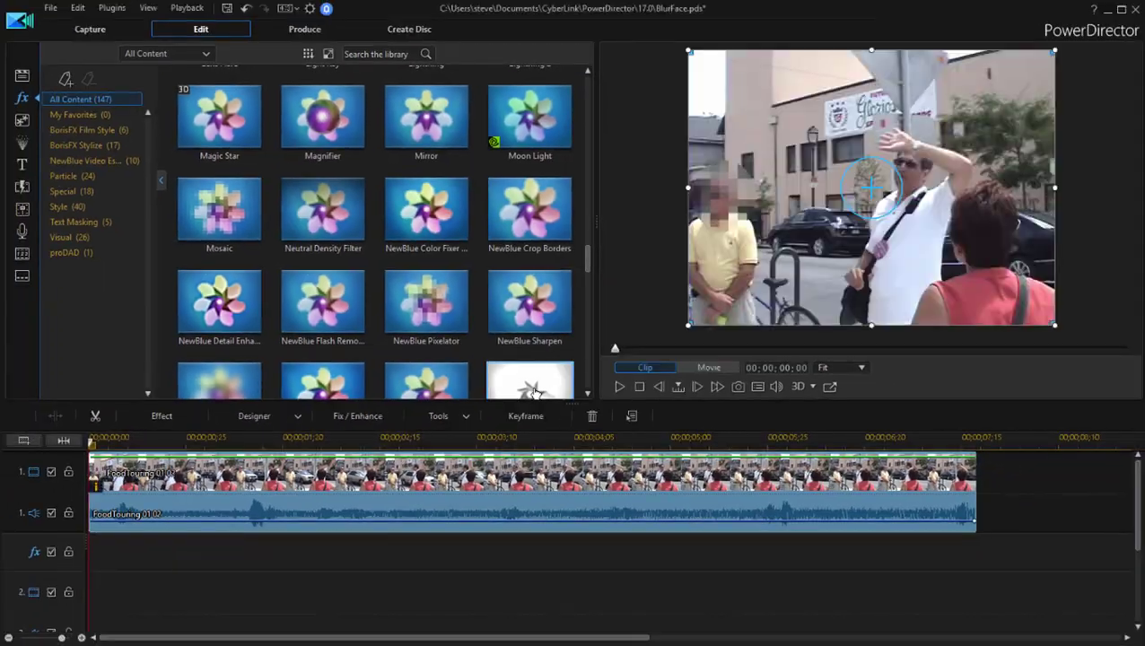
{"action": "left_click", "coordinate": [619, 386]}
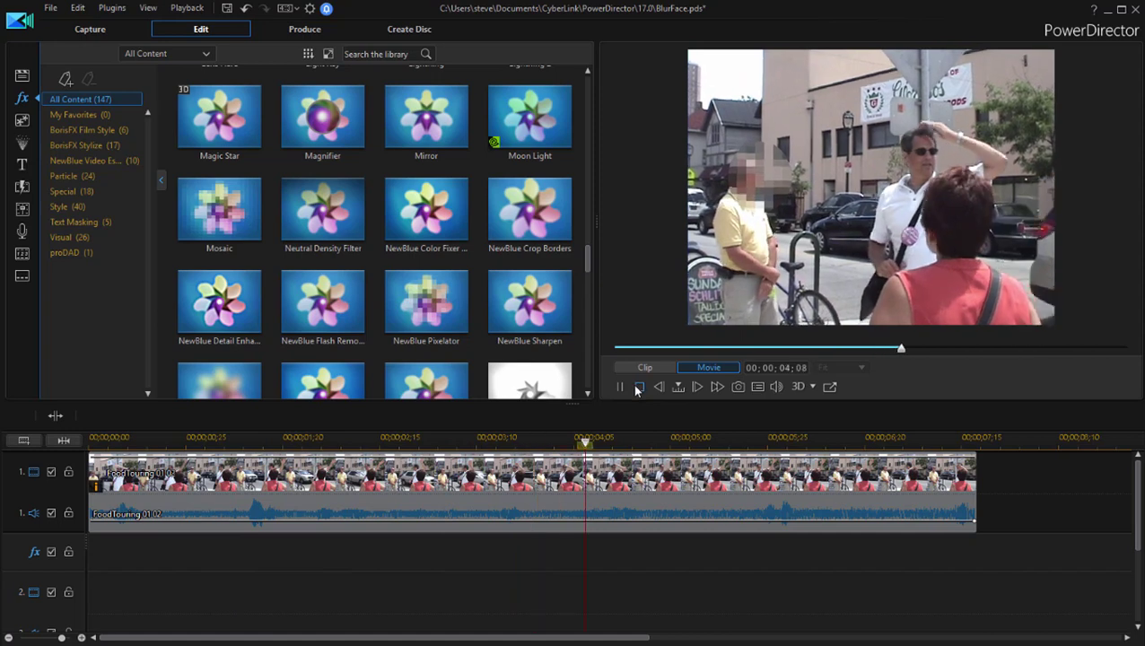
{"action": "left_click", "coordinate": [634, 387]}
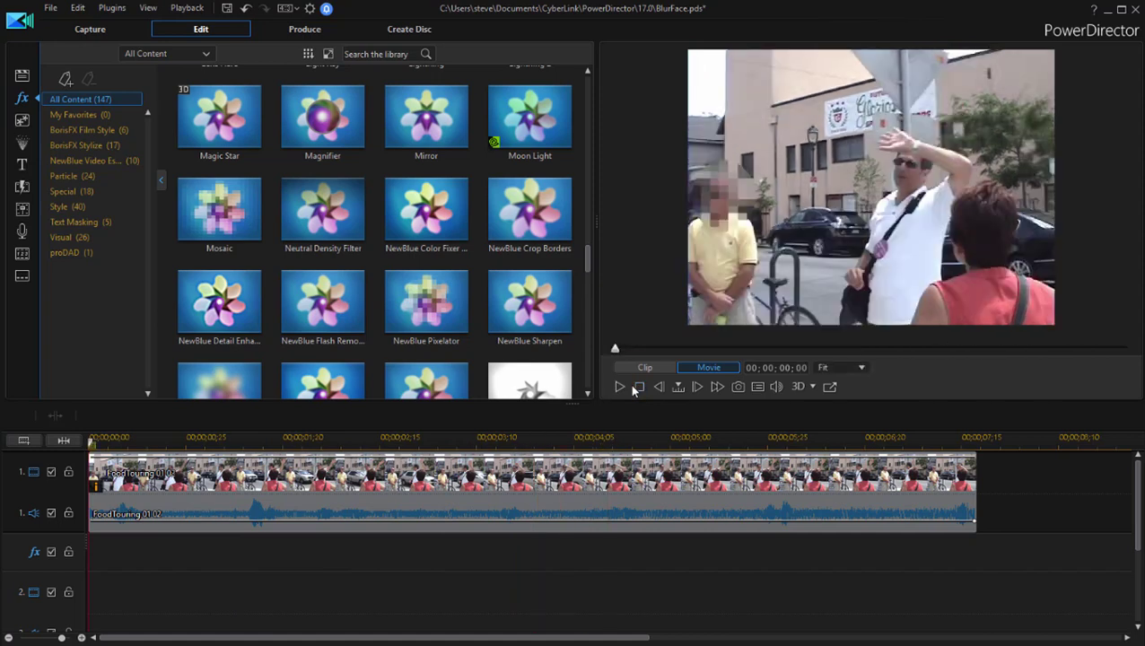